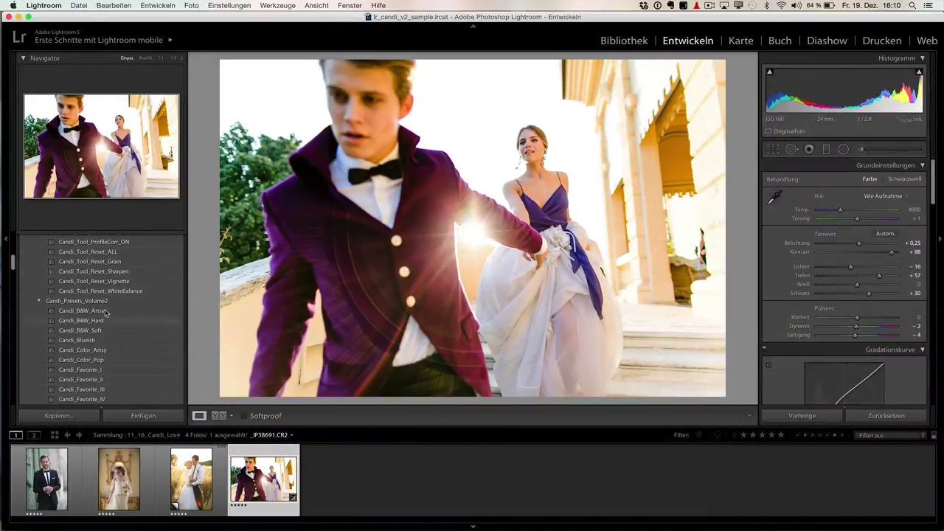
Step: Select all 16 Candi Volume 2.0 .xmp presets in Finder and open a new Finder tab
{"action": "scroll", "coordinate": [104, 324], "scroll_direction": "down", "scroll_amount": 3}
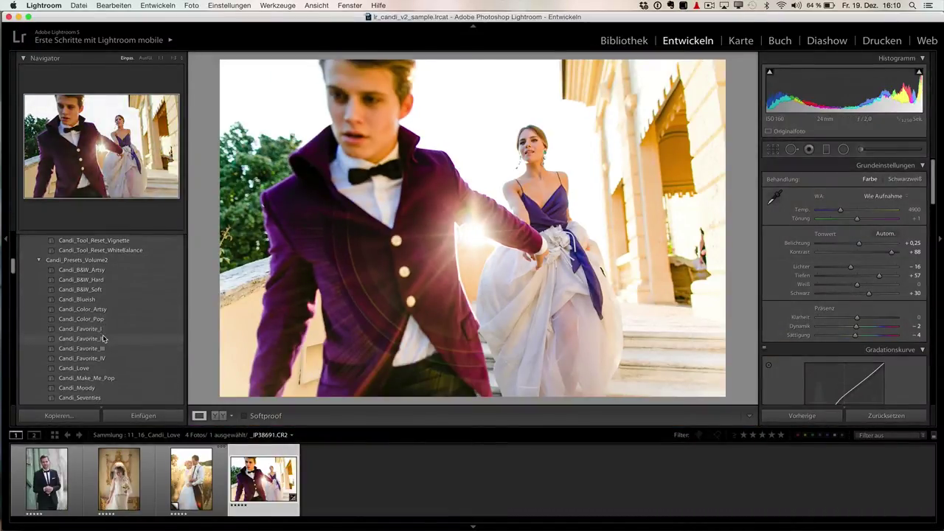
{"action": "scroll", "coordinate": [104, 339], "scroll_direction": "up", "scroll_amount": 3}
{"action": "scroll", "coordinate": [104, 339], "scroll_direction": "up", "scroll_amount": 3}
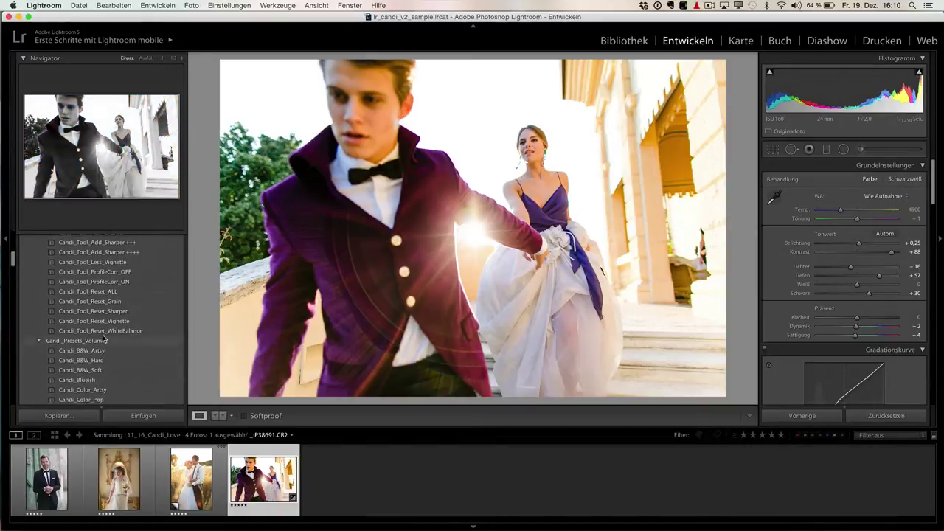
{"action": "scroll", "coordinate": [104, 338], "scroll_direction": "up", "scroll_amount": 1}
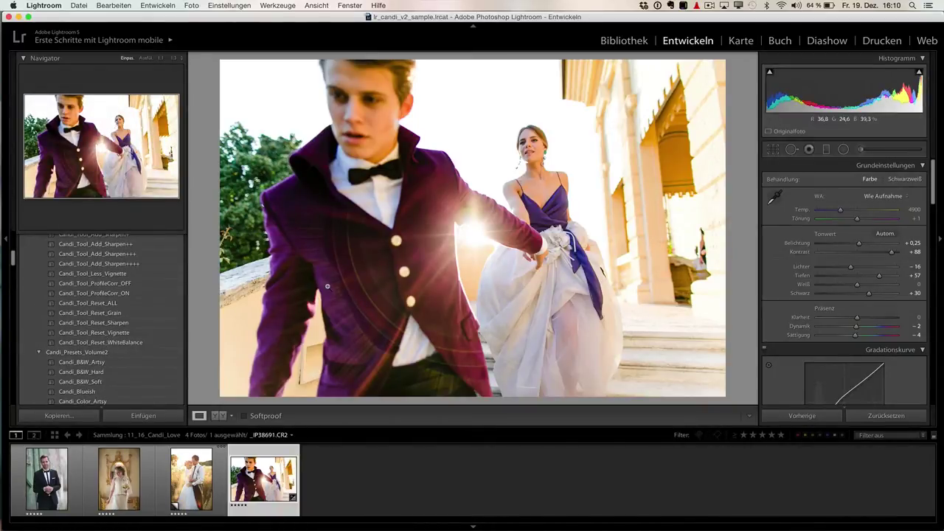
{"action": "key", "text": "super+Tab"}
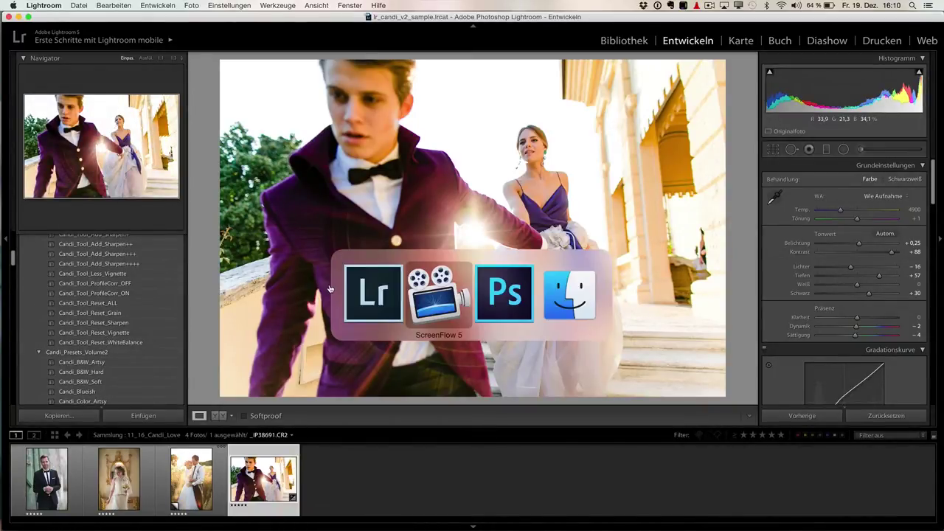
{"action": "key", "text": "super+Tab"}
{"action": "key", "text": "super+Tab"}
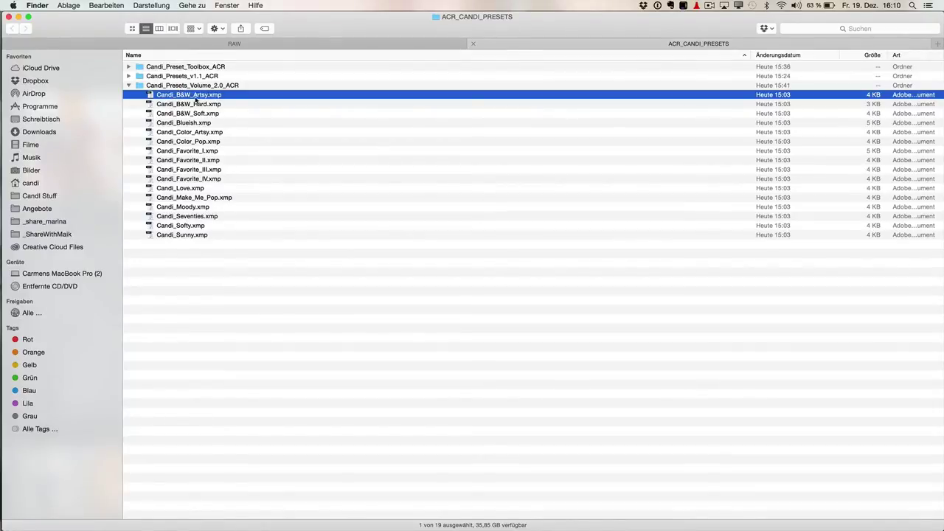
{"action": "left_click", "coordinate": [189, 236], "text": "shift"}
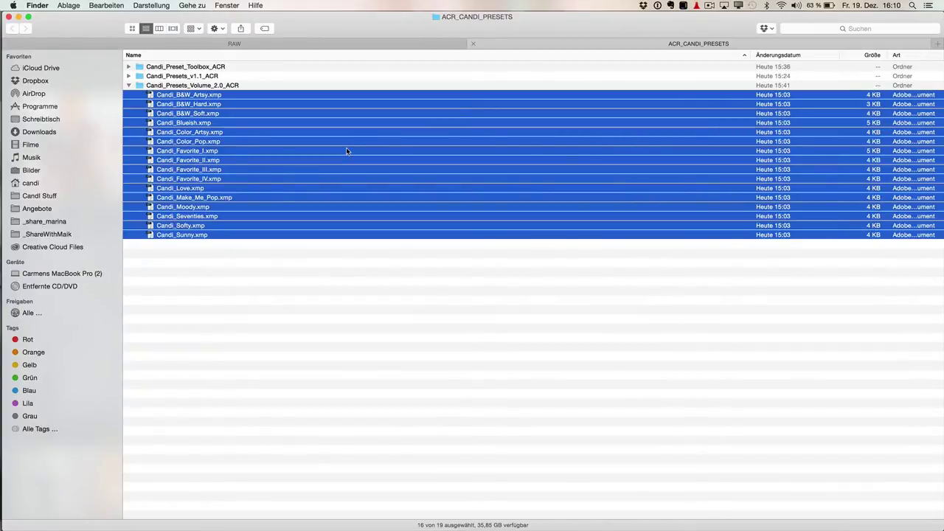
{"action": "key", "text": "super+3"}
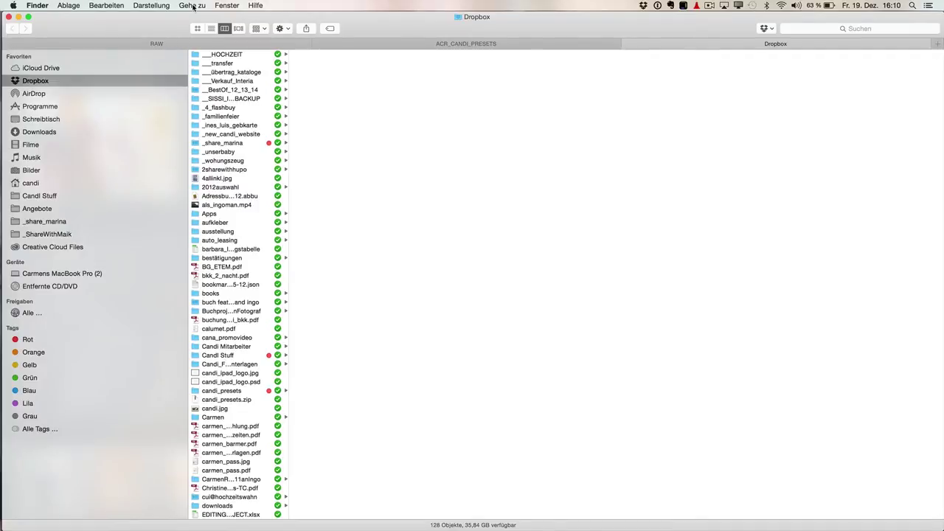
Step: Show the hidden user Library in the new tab and expand Application Support > Adobe > CameraRaw > Settings
{"action": "left_click", "coordinate": [193, 7]}
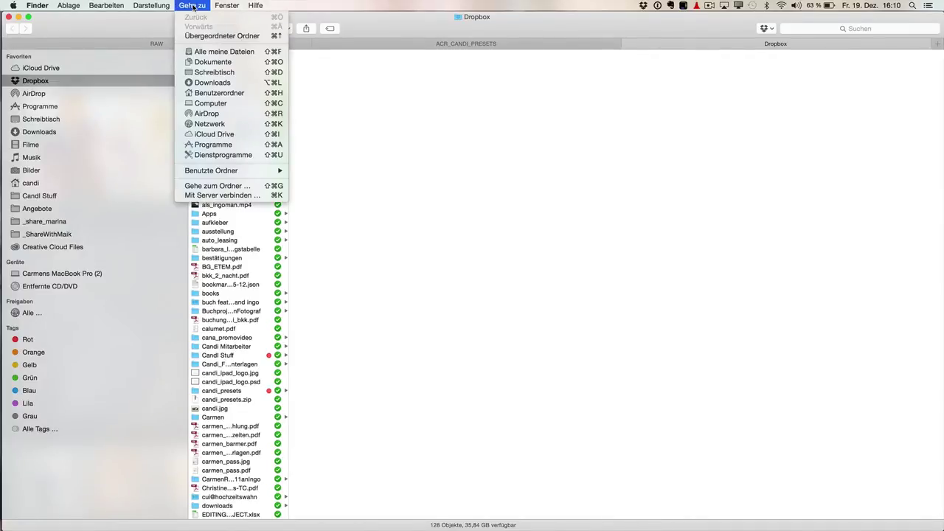
{"action": "key", "text": "alt"}
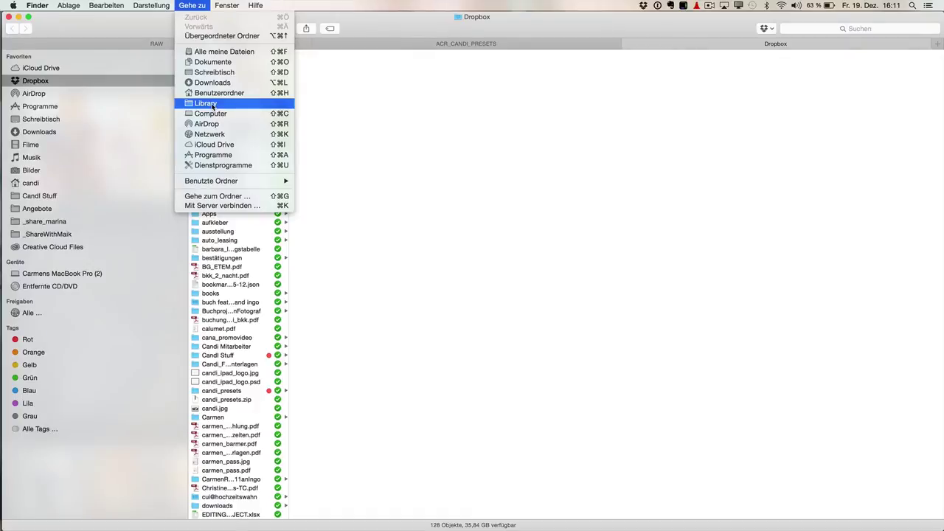
{"action": "left_click", "coordinate": [213, 105]}
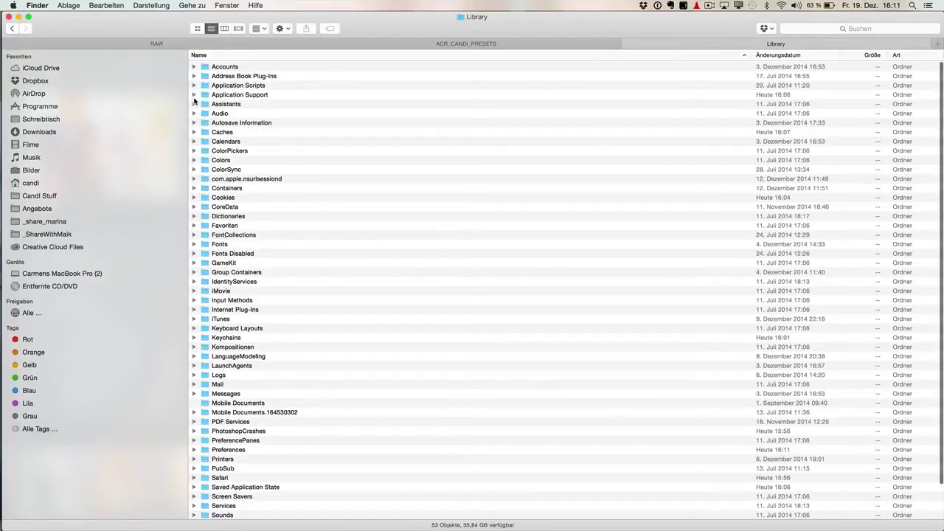
{"action": "left_click", "coordinate": [194, 95]}
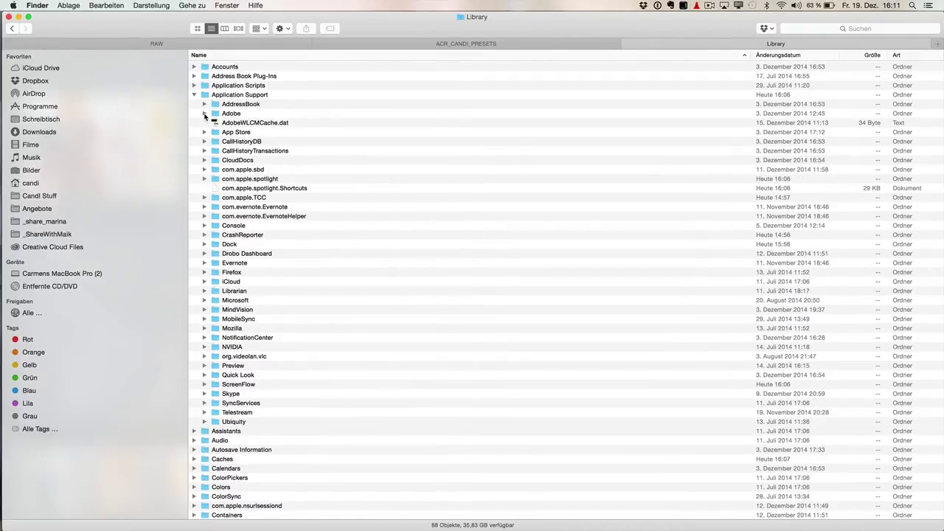
{"action": "left_click", "coordinate": [205, 114]}
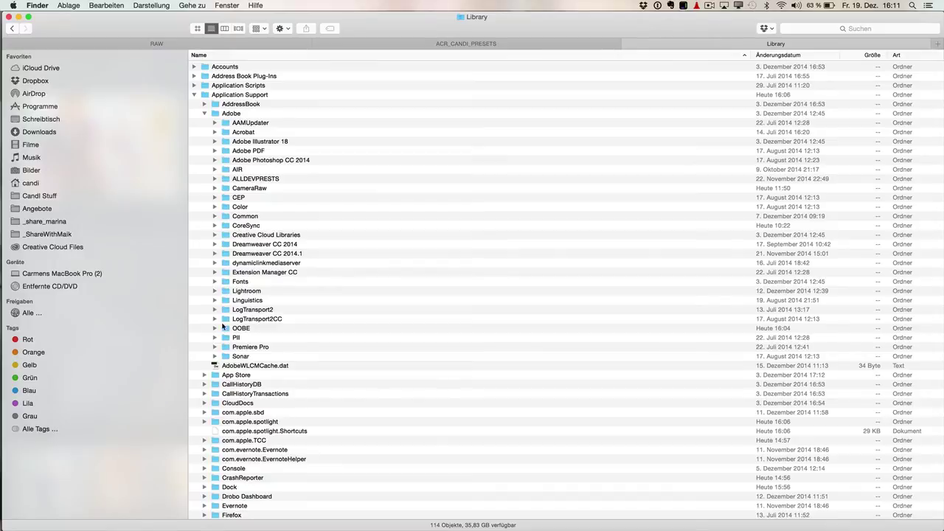
{"action": "left_click", "coordinate": [215, 189]}
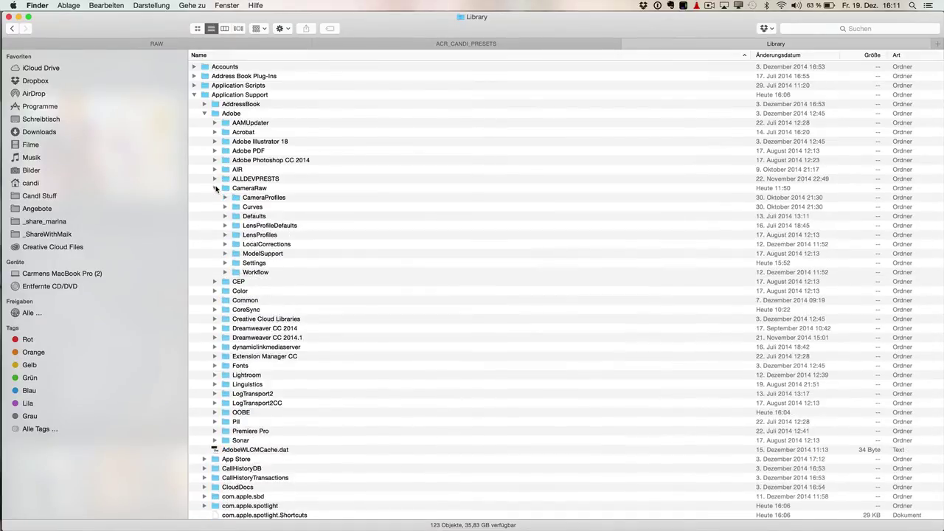
{"action": "left_click", "coordinate": [226, 264]}
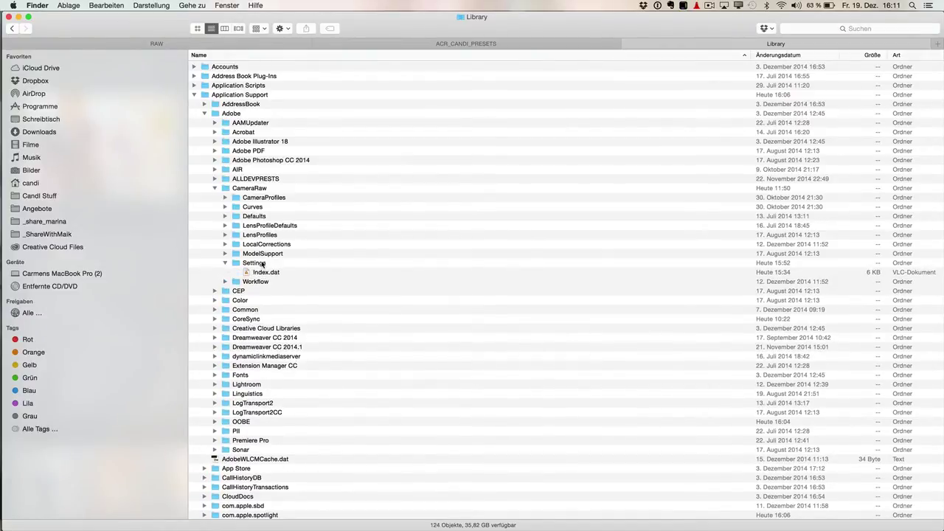
Step: Copy the selected Candi presets from ACR_CANDI_PRESETS into the CameraRaw Settings folder
{"action": "double_click", "coordinate": [255, 263]}
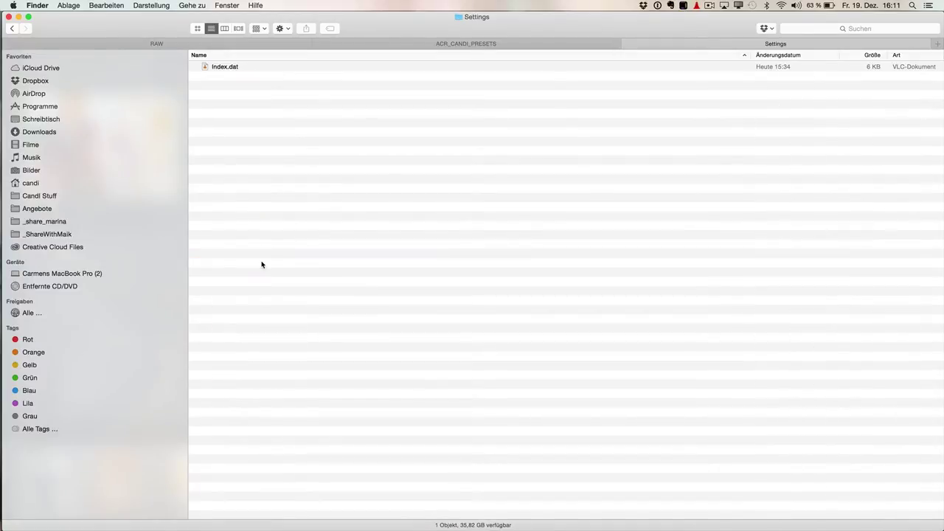
{"action": "left_click", "coordinate": [428, 45]}
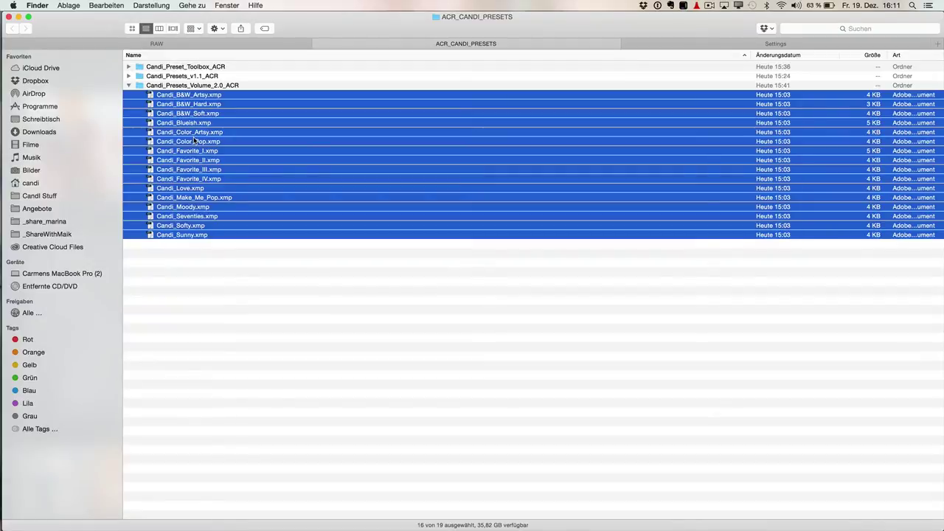
{"action": "left_click_drag", "start_coordinate": [195, 140], "coordinate": [686, 48]}
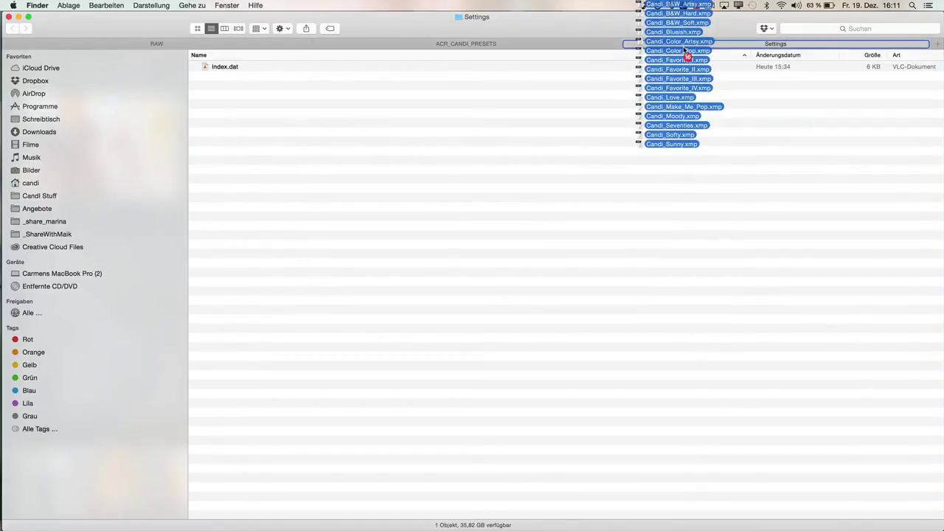
{"action": "mouse_move", "coordinate": [686, 48]}
{"action": "left_mouse_down"}
{"action": "mouse_move", "coordinate": [362, 224]}
{"action": "mouse_move", "coordinate": [243, 133]}
{"action": "left_mouse_up"}
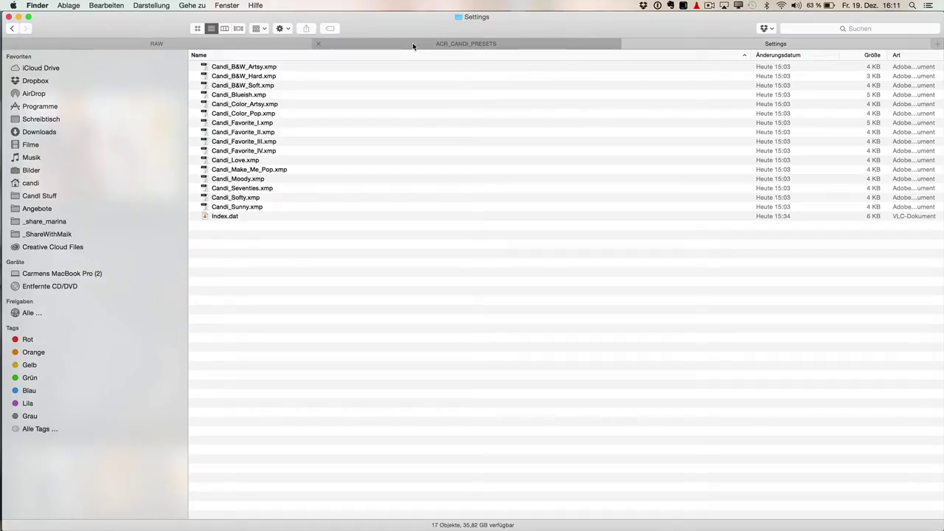
{"action": "left_click", "coordinate": [413, 46]}
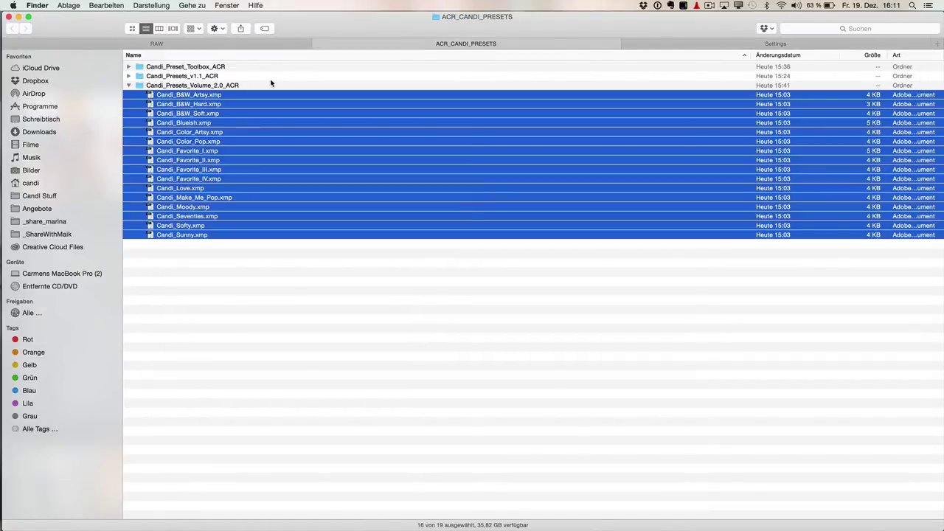
{"action": "left_click", "coordinate": [129, 76]}
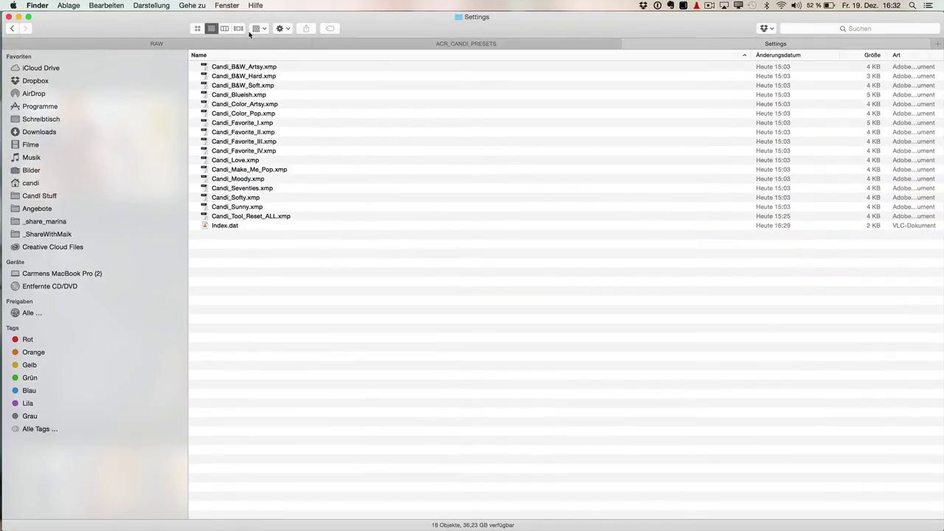
Step: Drag the 17 selected CR2 wedding photos onto Photoshop in the Dock to open them in Camera Raw
{"action": "left_click", "coordinate": [247, 42]}
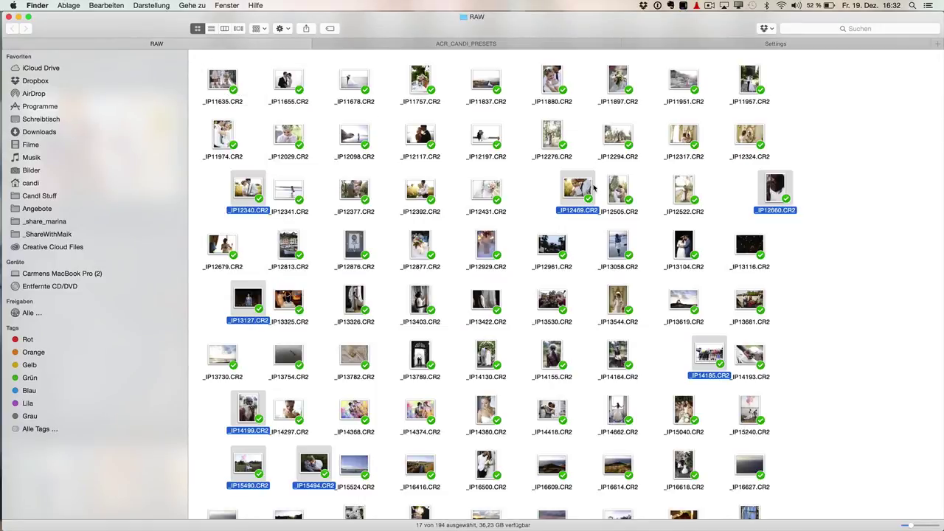
{"action": "key", "text": "ctrl+shift+Tab"}
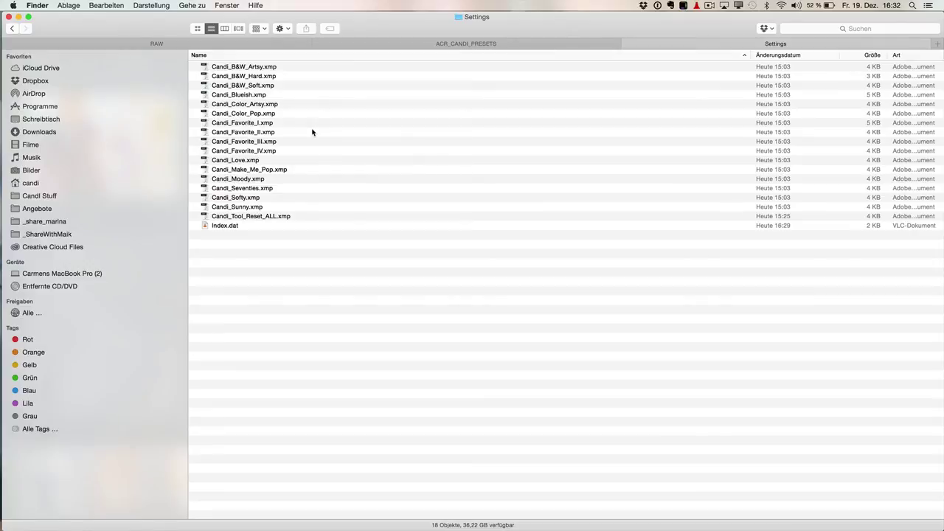
{"action": "left_click", "coordinate": [200, 46]}
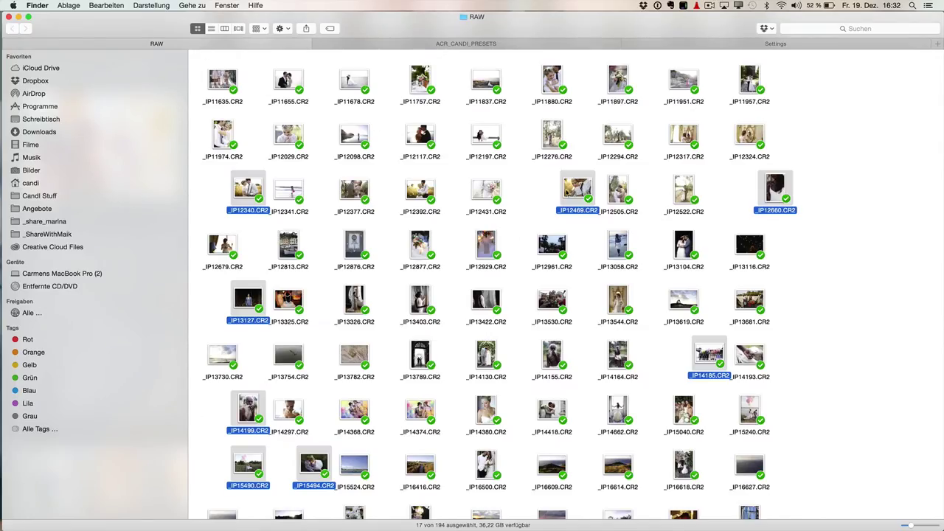
{"action": "left_click_drag", "start_coordinate": [577, 193], "coordinate": [21, 373]}
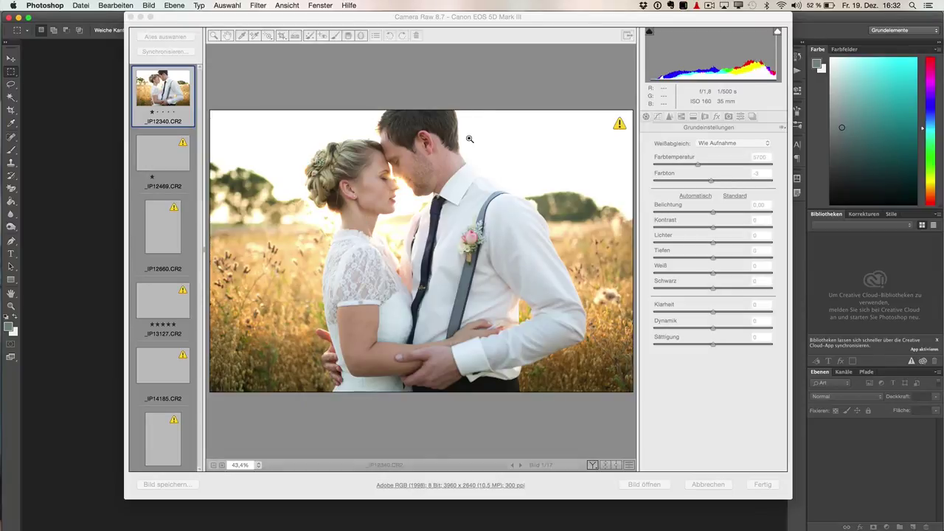
Step: Select the first wedding photo in the filmstrip and show the Vorgaben (Presets) list
{"action": "left_click", "coordinate": [162, 158]}
{"action": "scroll", "coordinate": [156, 347], "scroll_direction": "down", "scroll_amount": 5}
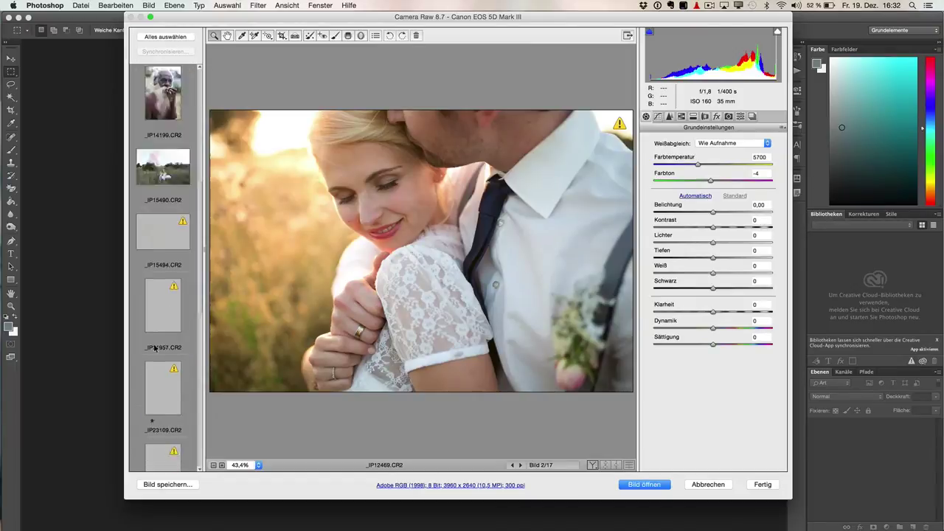
{"action": "scroll", "coordinate": [156, 347], "scroll_direction": "down", "scroll_amount": 3}
{"action": "scroll", "coordinate": [156, 332], "scroll_direction": "up", "scroll_amount": 3}
{"action": "scroll", "coordinate": [156, 332], "scroll_direction": "up", "scroll_amount": 3}
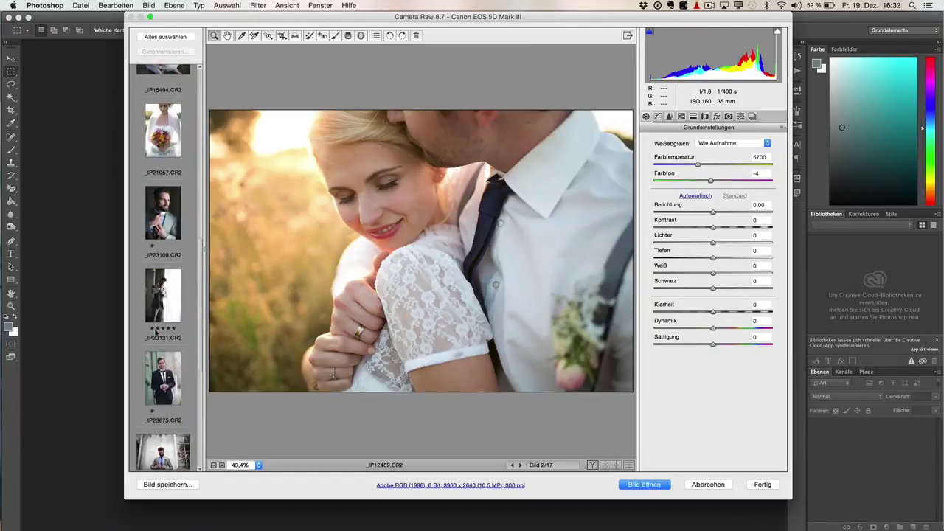
{"action": "scroll", "coordinate": [156, 333], "scroll_direction": "up", "scroll_amount": 3}
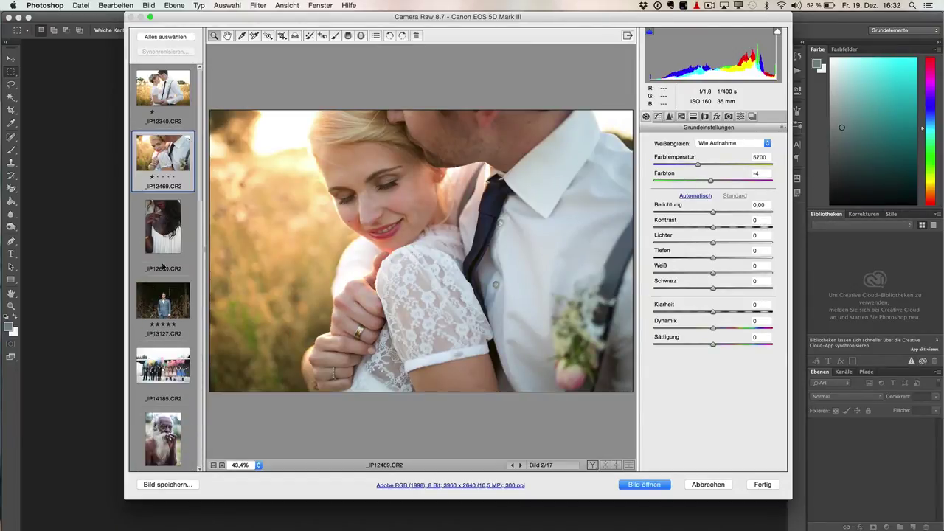
{"action": "left_click", "coordinate": [164, 87]}
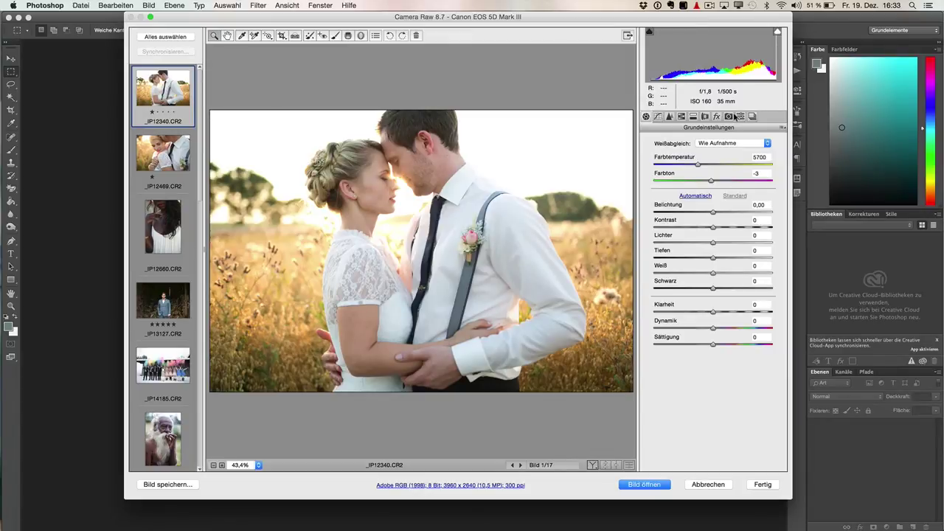
{"action": "left_click", "coordinate": [740, 114]}
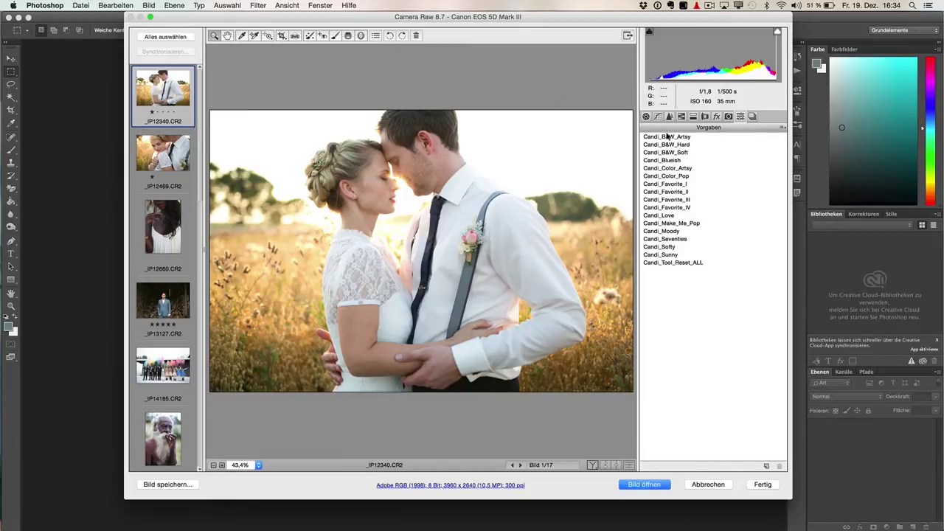
Step: Try Candi_B&W_Artsy on the first photo, then reset it with Candi_Tool_Reset_ALL
{"action": "left_click", "coordinate": [667, 138]}
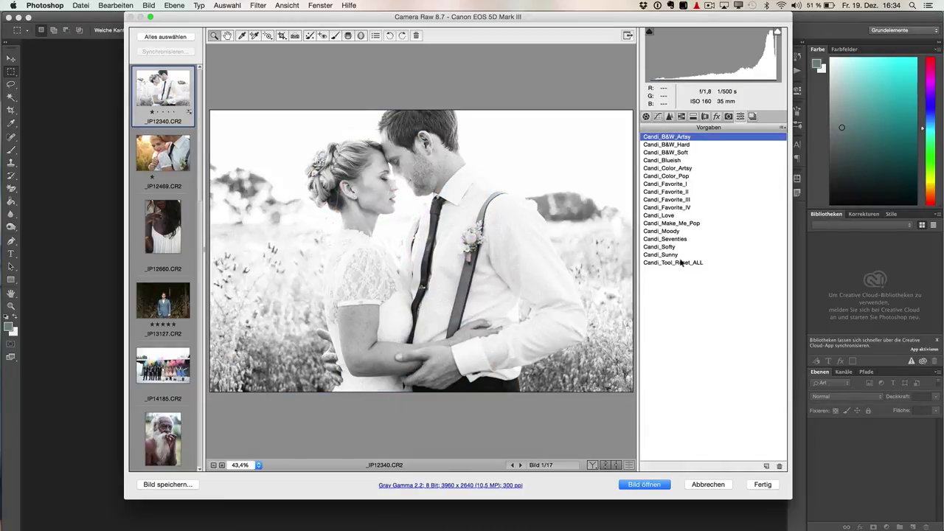
{"action": "left_click", "coordinate": [682, 263]}
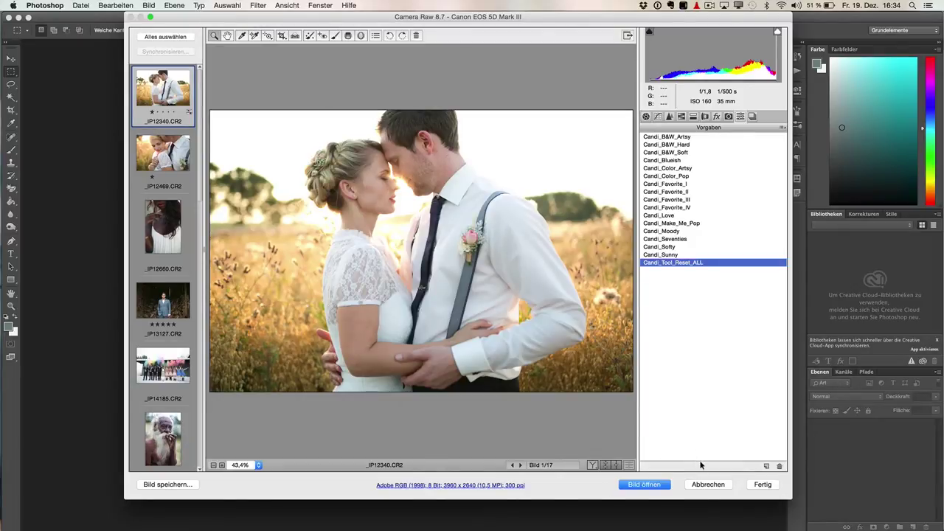
{"action": "key", "text": "alt"}
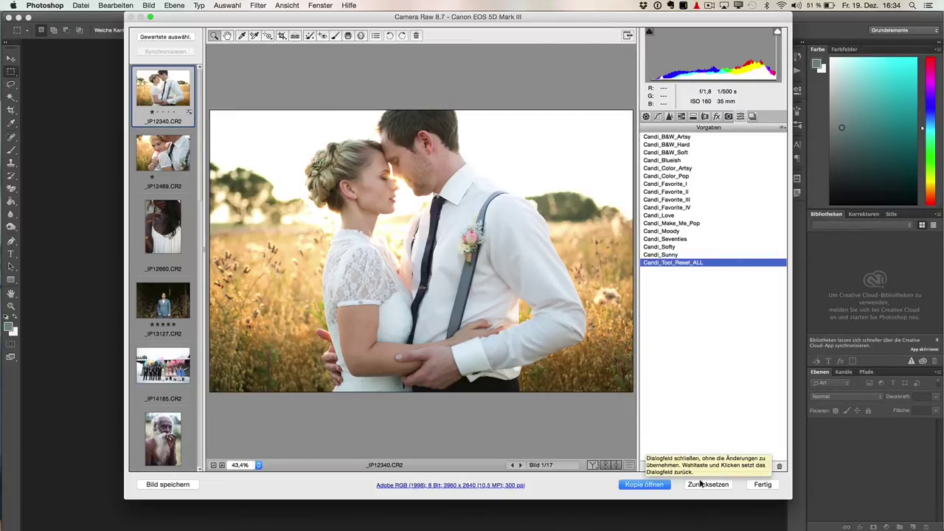
{"action": "key", "text": "alt"}
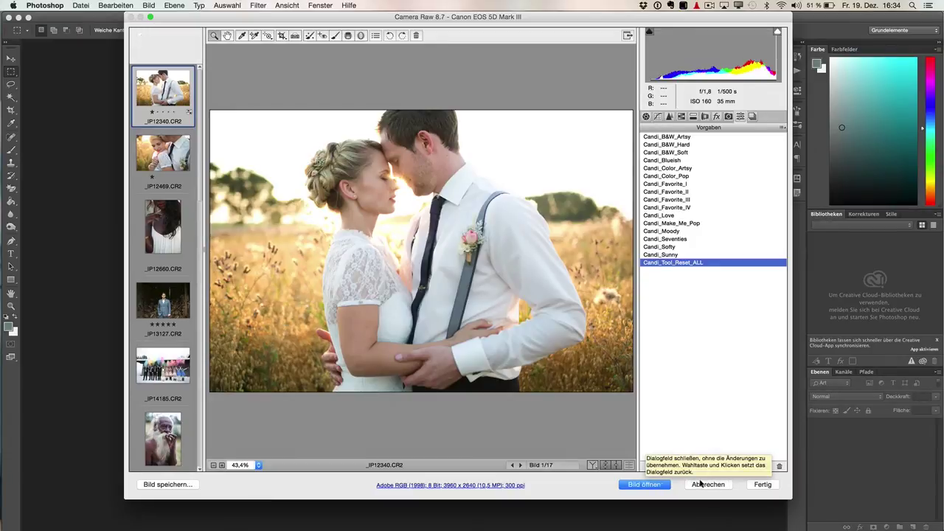
{"action": "key", "text": "alt"}
{"action": "key", "text": "alt"}
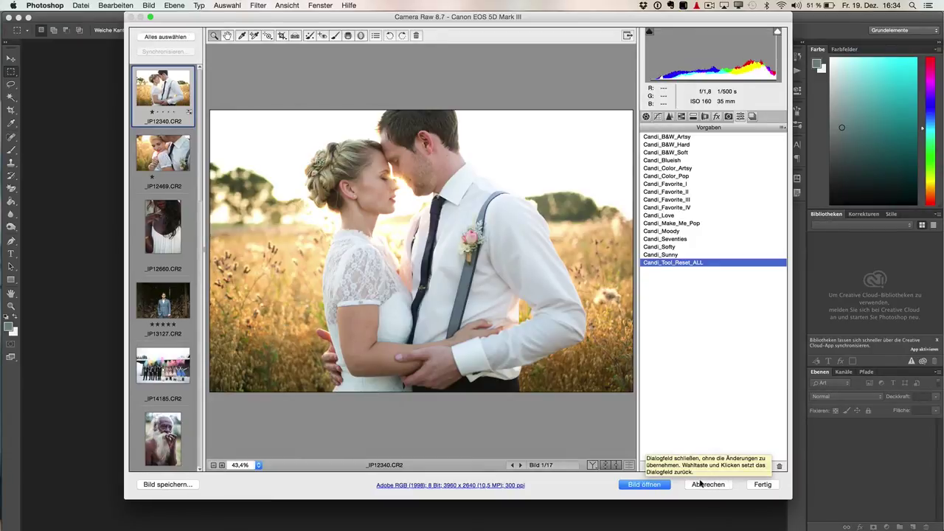
{"action": "key", "text": "alt"}
{"action": "left_click", "coordinate": [701, 483], "text": "alt"}
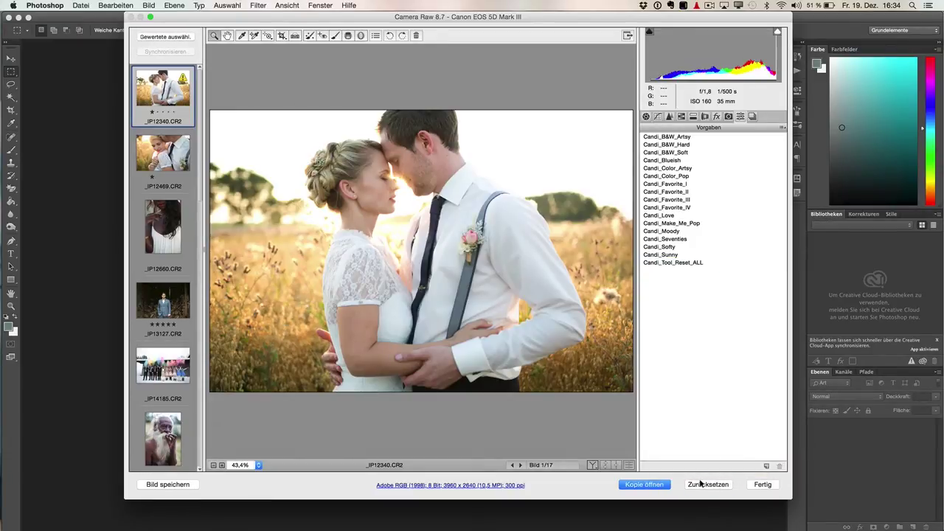
{"action": "left_click", "coordinate": [688, 262]}
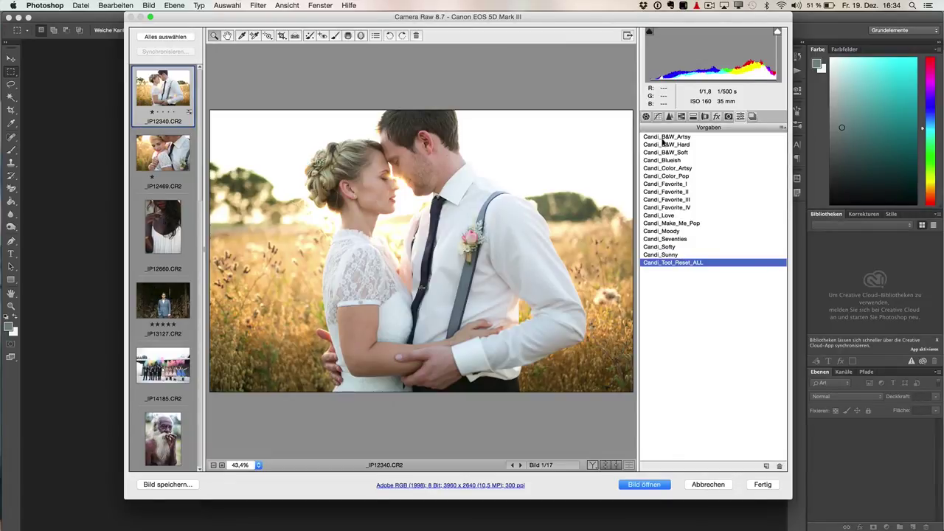
Step: Apply Candi_Love to both couple photos and try Color_Pop and Color_Artsy on the portrait
{"action": "left_click", "coordinate": [678, 214]}
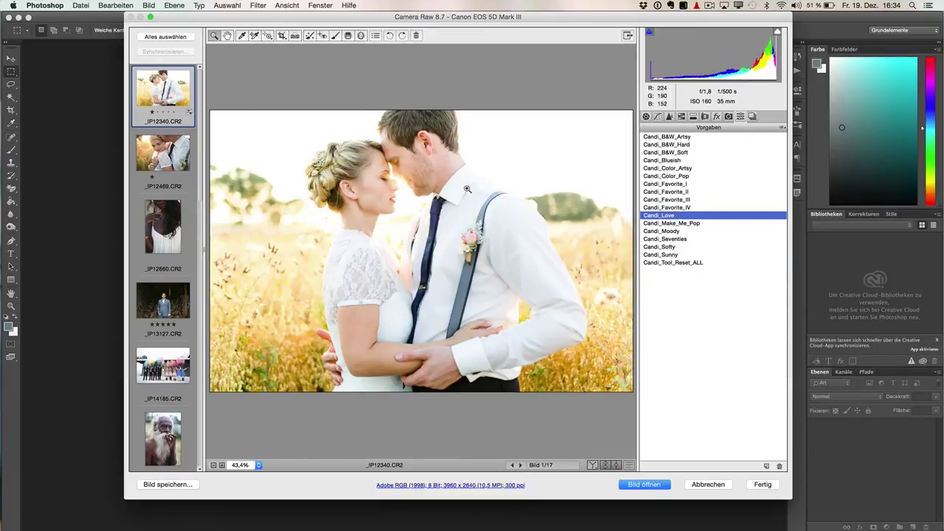
{"action": "left_click", "coordinate": [164, 153]}
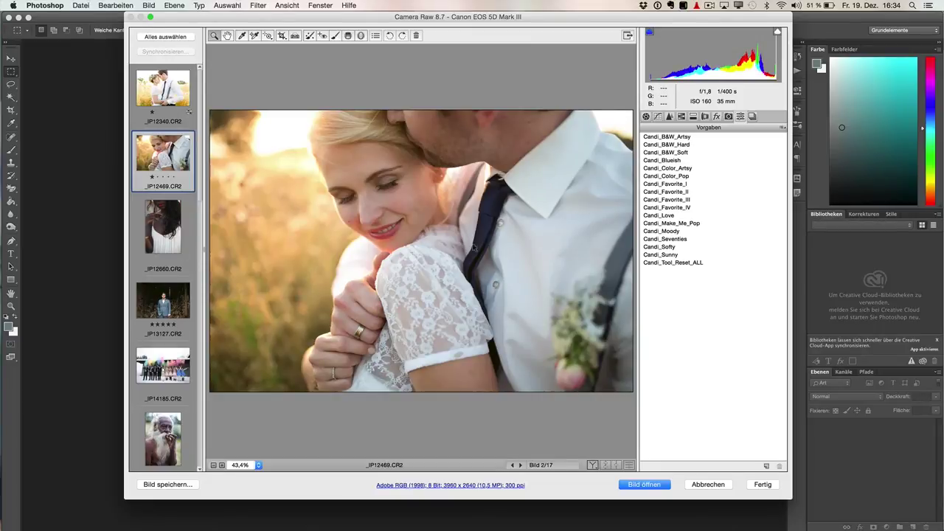
{"action": "left_click", "coordinate": [671, 215]}
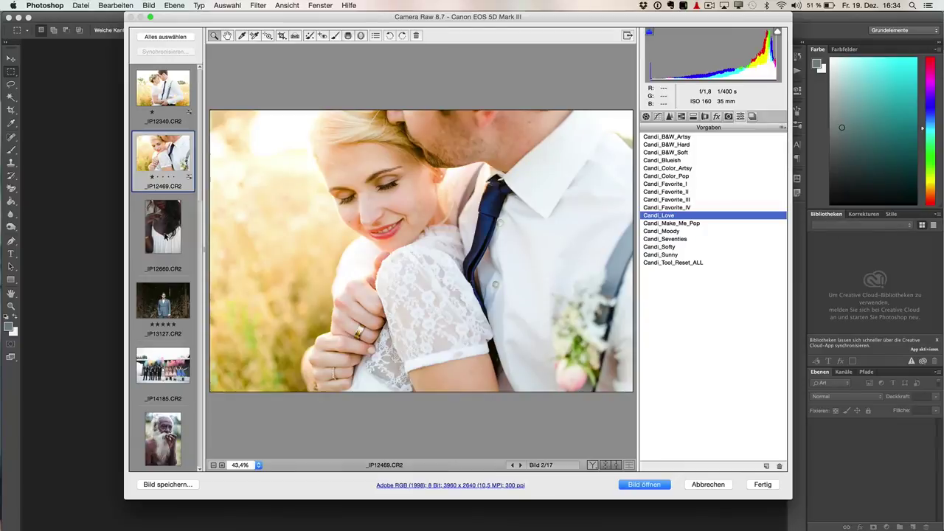
{"action": "left_click", "coordinate": [165, 235]}
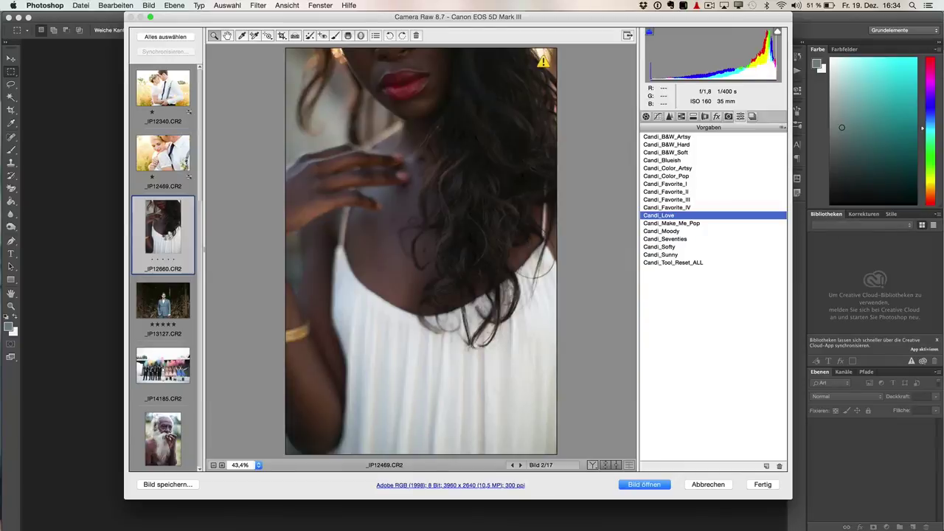
{"action": "left_click", "coordinate": [689, 176]}
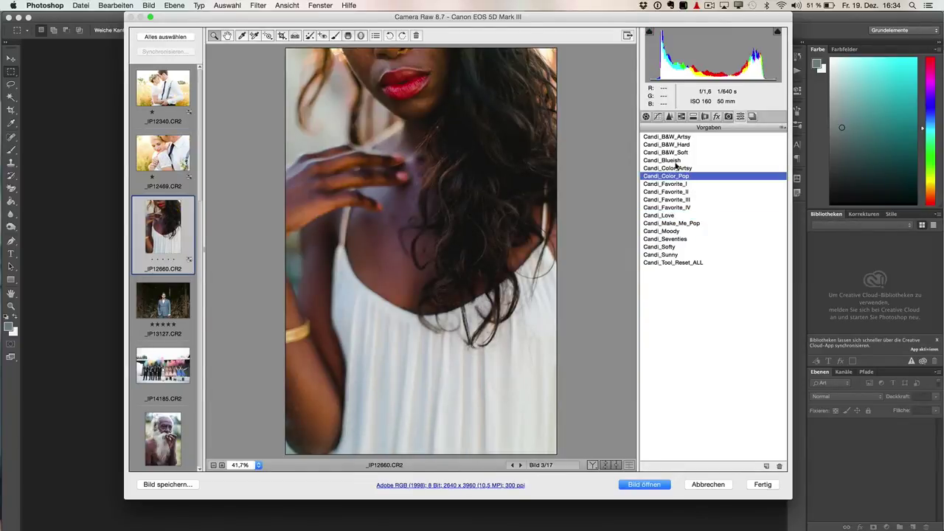
{"action": "left_click", "coordinate": [674, 168]}
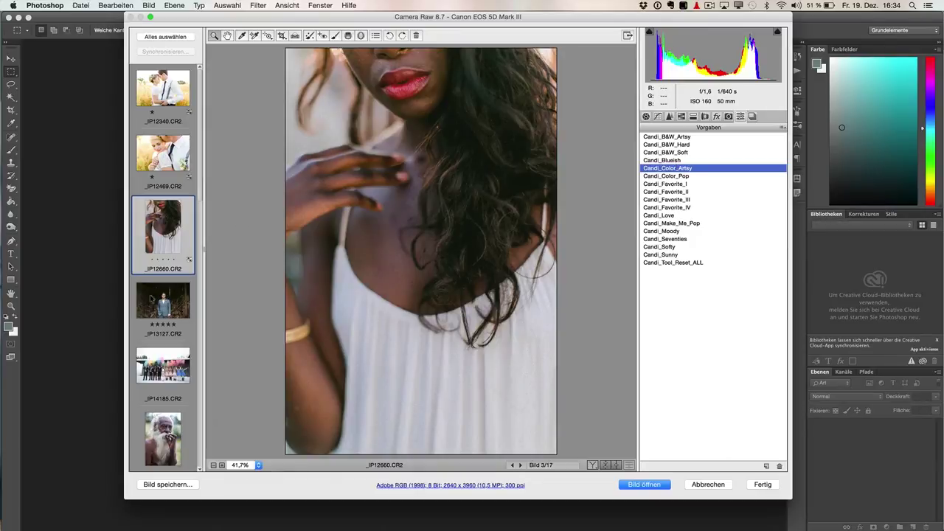
Step: Give the groom Candi_Seventies and the group photo Candi_Color_Pop, previewed at 50%
{"action": "left_click", "coordinate": [665, 239]}
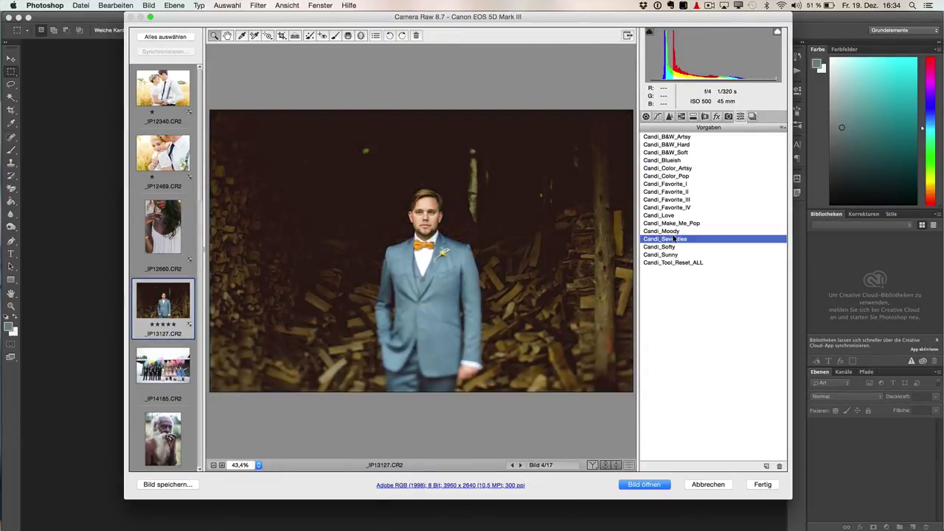
{"action": "left_click", "coordinate": [163, 363]}
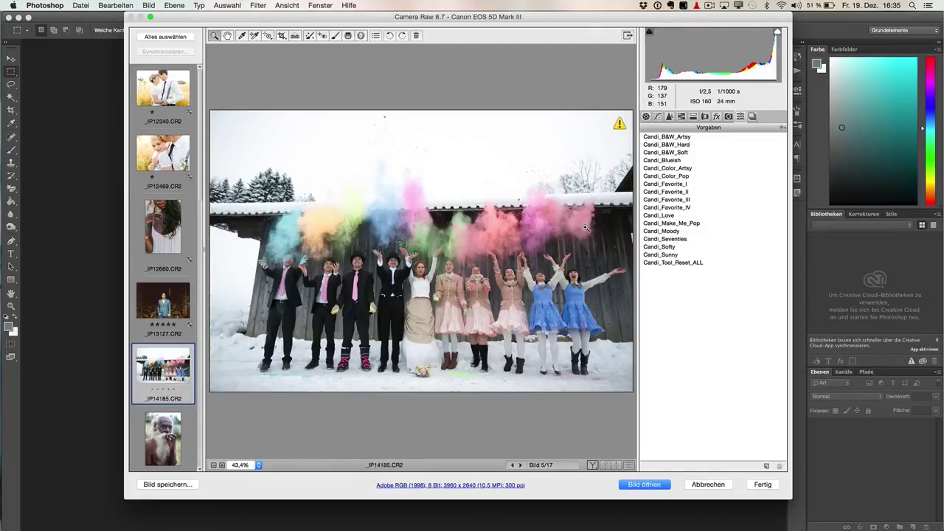
{"action": "left_click", "coordinate": [679, 176]}
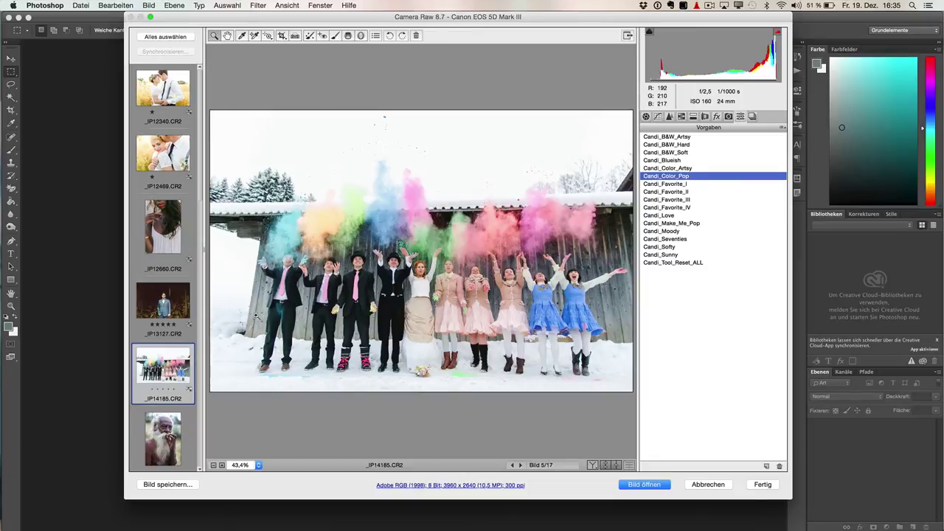
{"action": "left_click", "coordinate": [383, 248]}
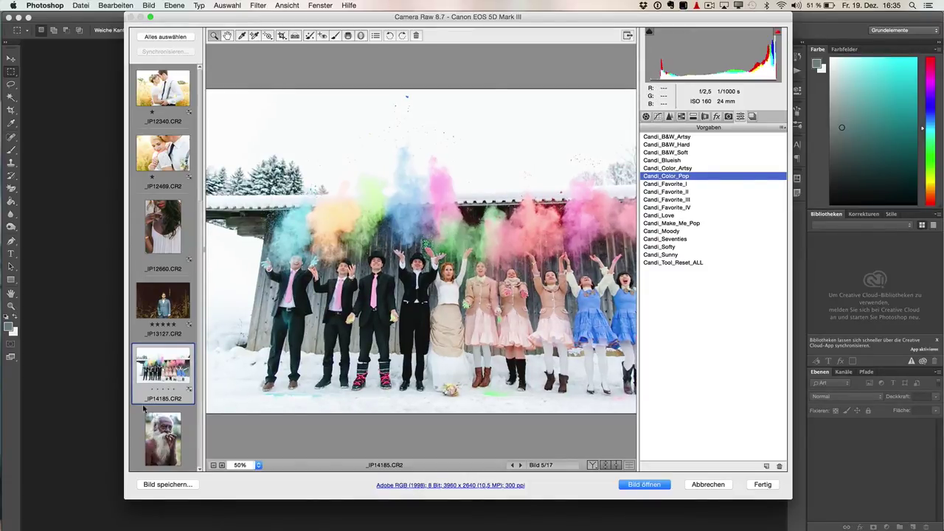
{"action": "key", "text": "Down"}
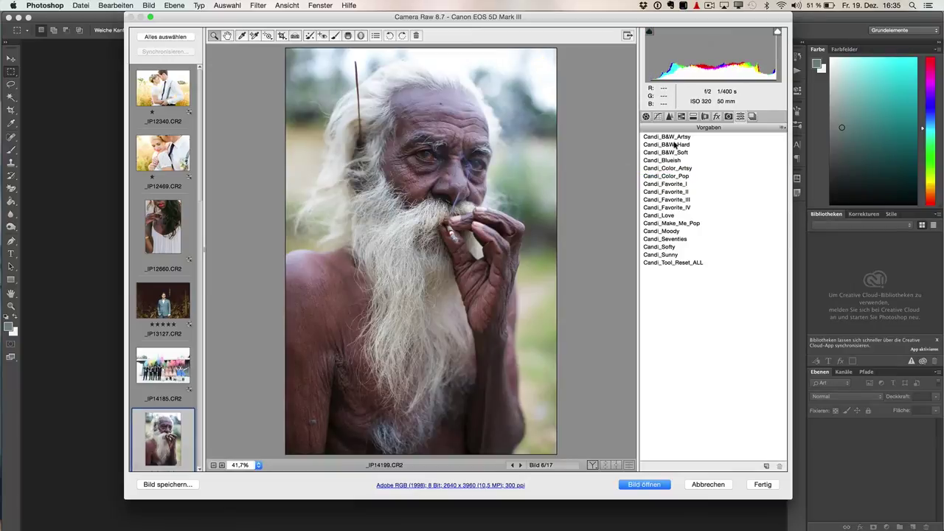
Step: Apply Candi_B&W_Hard to the old man's portrait and lift Blacks from -48 to -9
{"action": "left_click", "coordinate": [682, 145]}
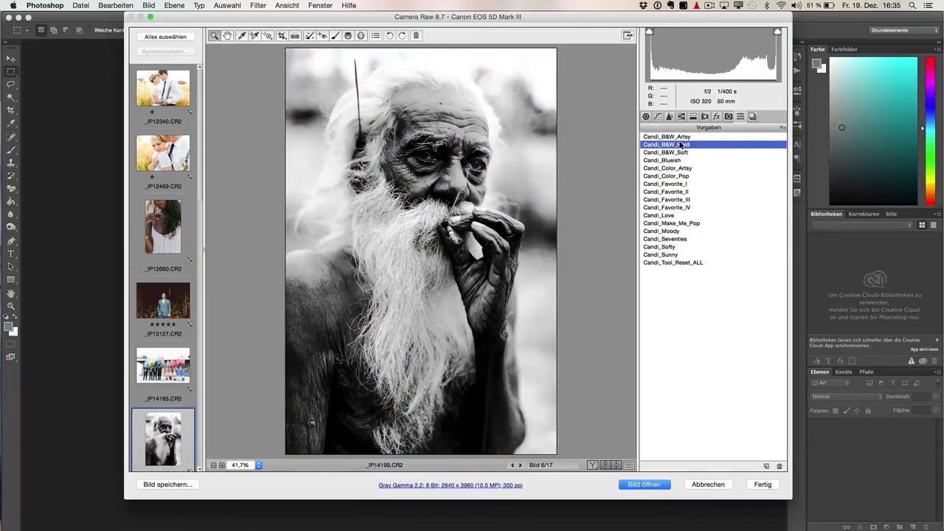
{"action": "left_click", "coordinate": [646, 116]}
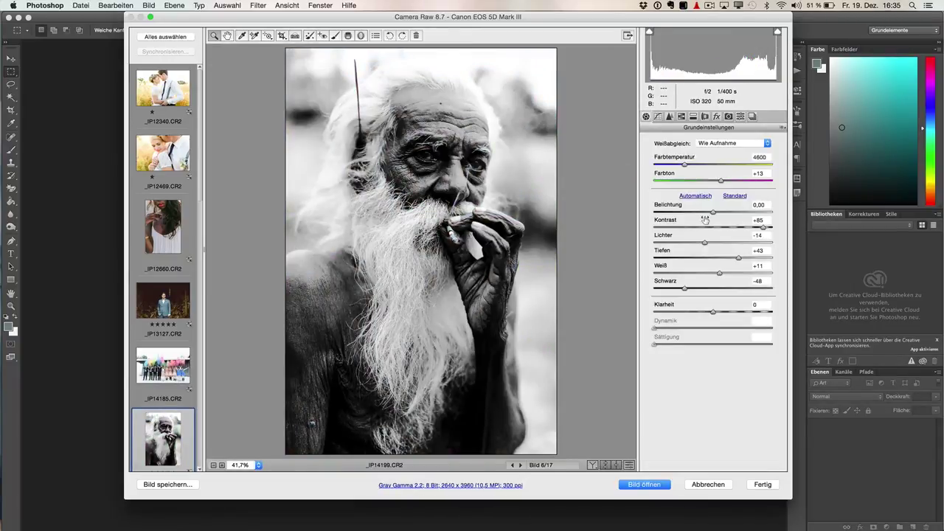
{"action": "left_click_drag", "start_coordinate": [682, 289], "coordinate": [700, 288]}
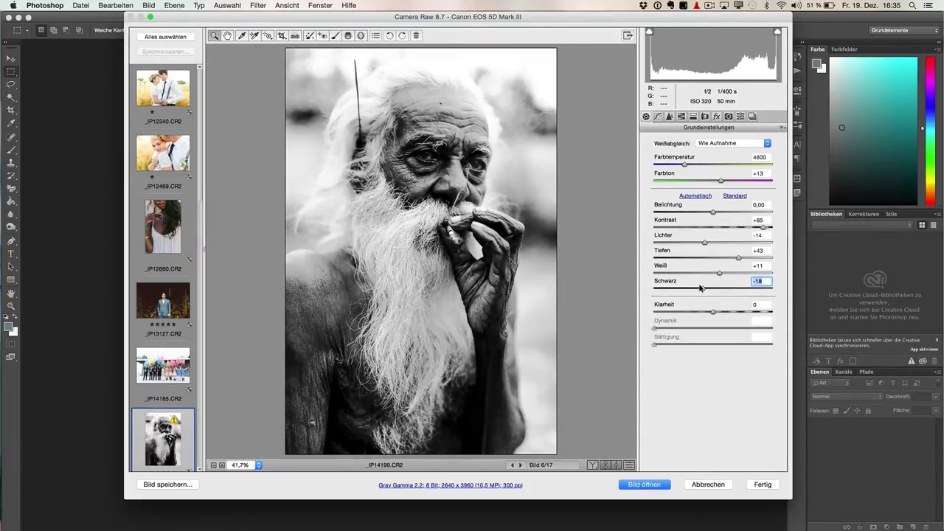
{"action": "left_click_drag", "start_coordinate": [702, 289], "coordinate": [704, 288]}
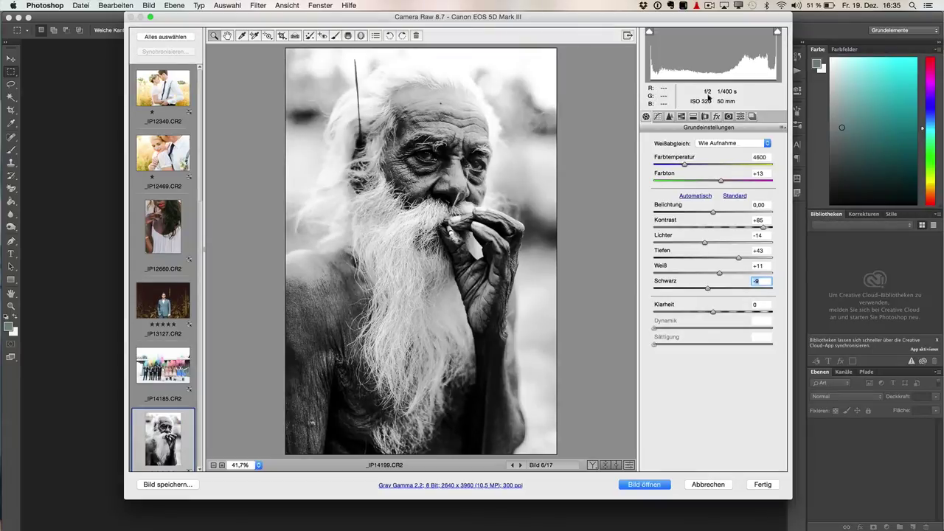
{"action": "left_click", "coordinate": [740, 116]}
Step: Apply Candi_B&W_Artsy to the bearded man and Candi_Seventies to the window portrait
{"action": "scroll", "coordinate": [155, 384], "scroll_direction": "down", "scroll_amount": 3}
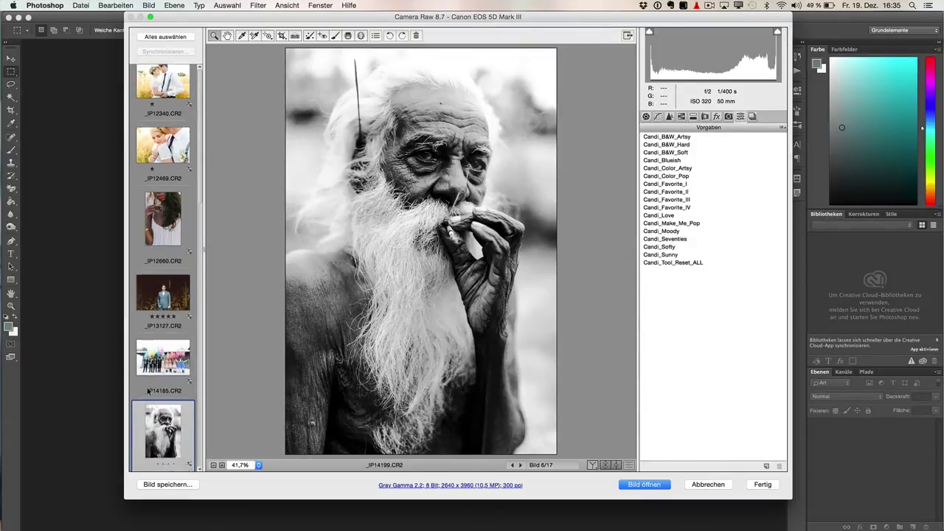
{"action": "scroll", "coordinate": [151, 391], "scroll_direction": "down", "scroll_amount": 5}
{"action": "left_click", "coordinate": [164, 265]}
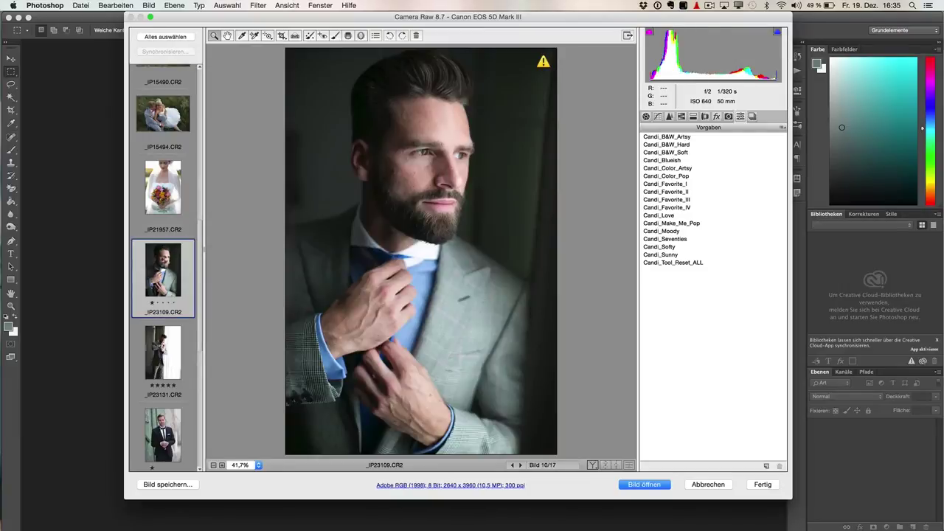
{"action": "left_click", "coordinate": [686, 137]}
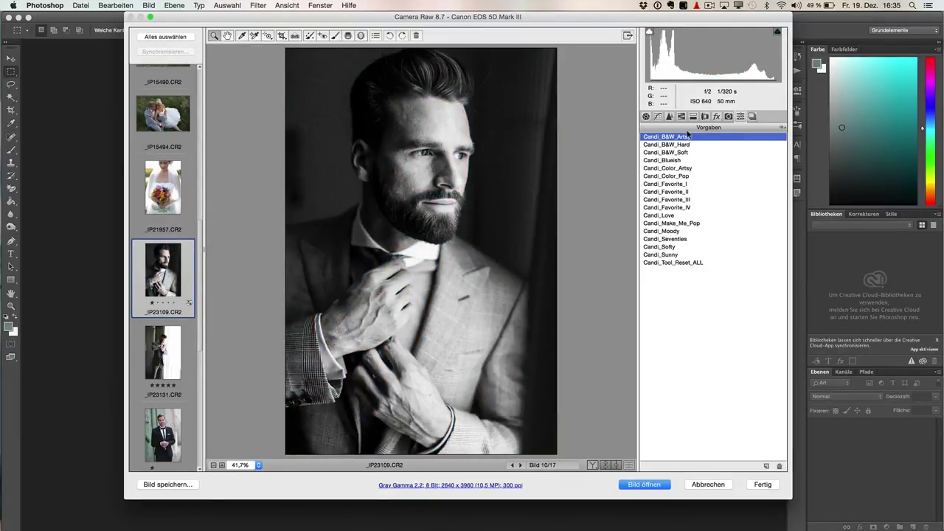
{"action": "scroll", "coordinate": [175, 368], "scroll_direction": "down", "scroll_amount": 5}
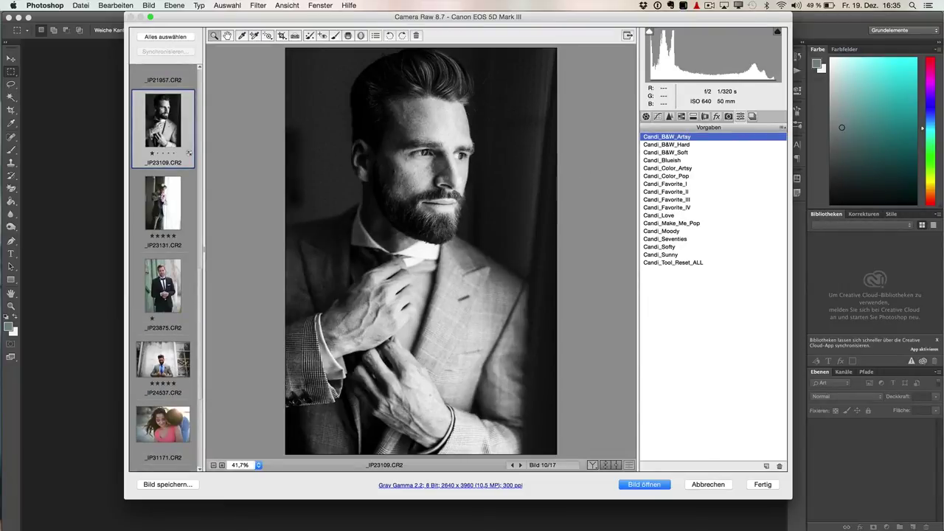
{"action": "left_click", "coordinate": [160, 190]}
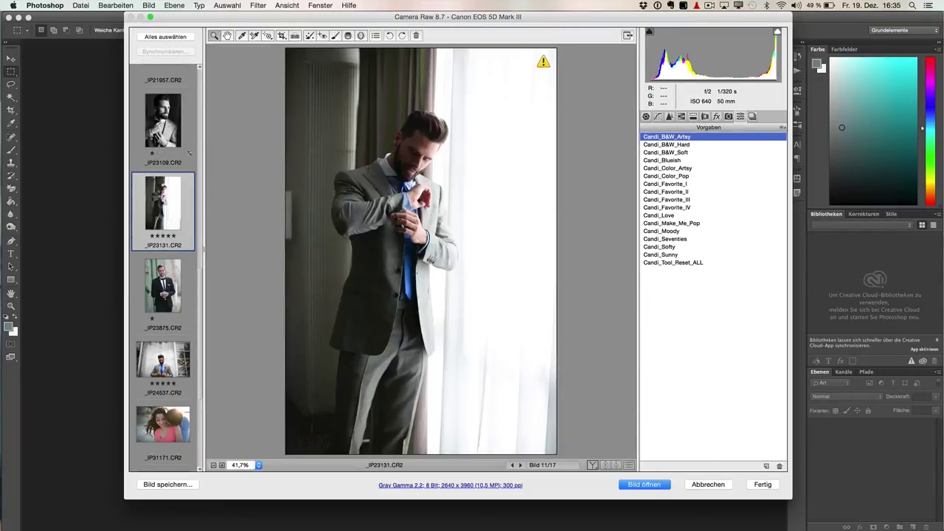
{"action": "left_click", "coordinate": [681, 239]}
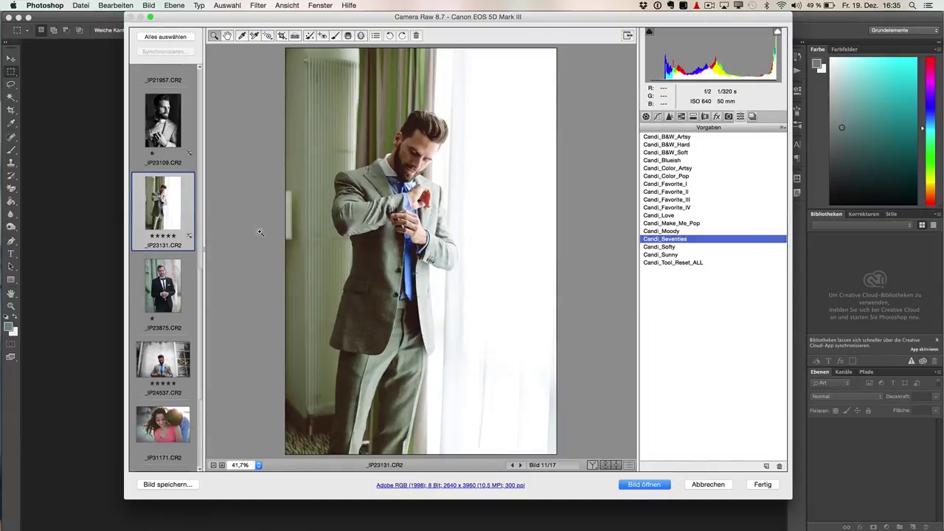
Step: Apply Candi_Moody to the sunlit couple and Candi_B&W_Hard to the kissing couple _IP38080
{"action": "scroll", "coordinate": [157, 374], "scroll_direction": "down", "scroll_amount": 5}
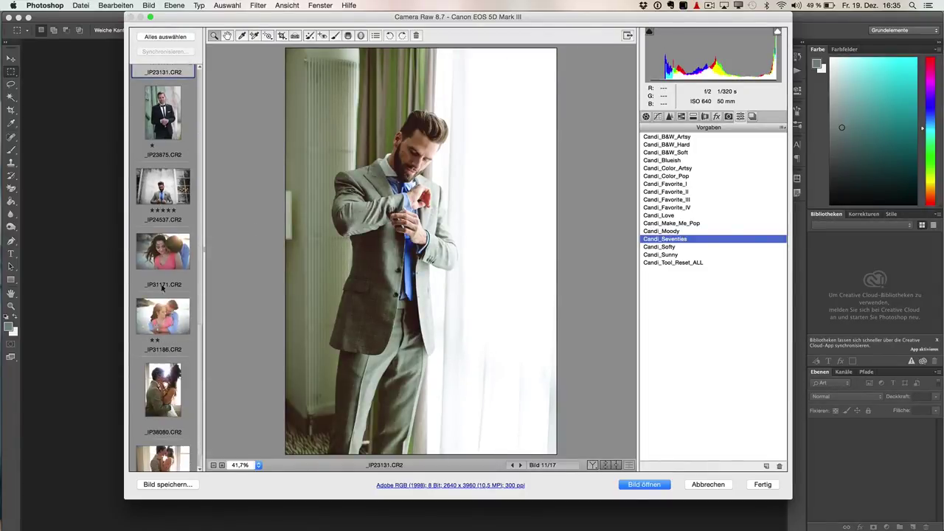
{"action": "left_click", "coordinate": [163, 260]}
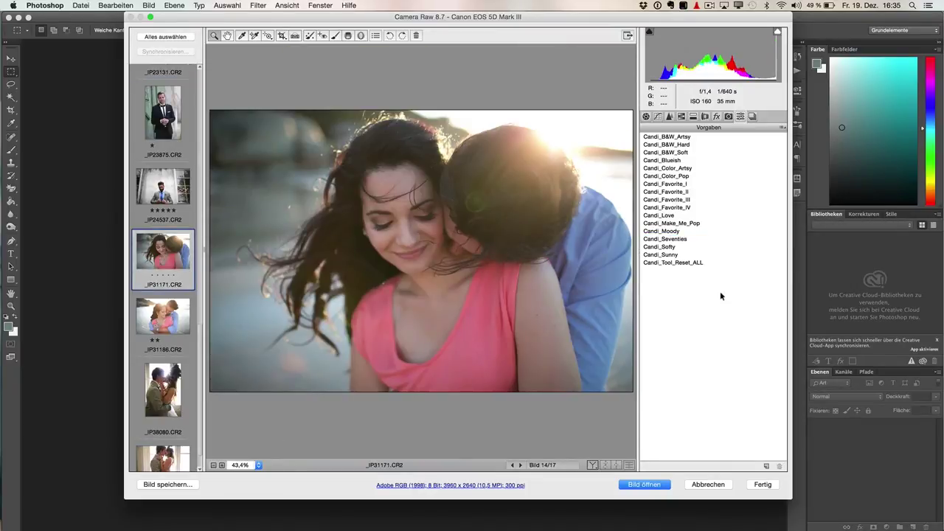
{"action": "left_click", "coordinate": [670, 231]}
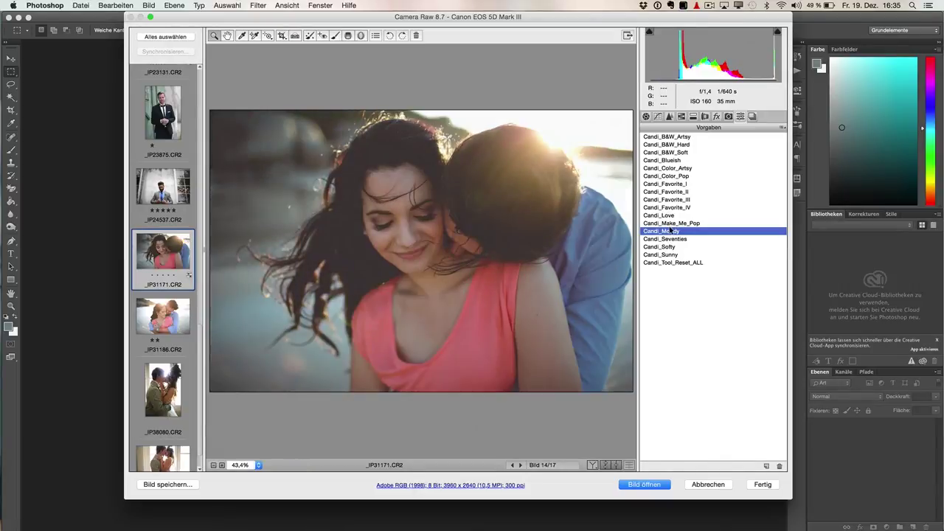
{"action": "left_click", "coordinate": [163, 389]}
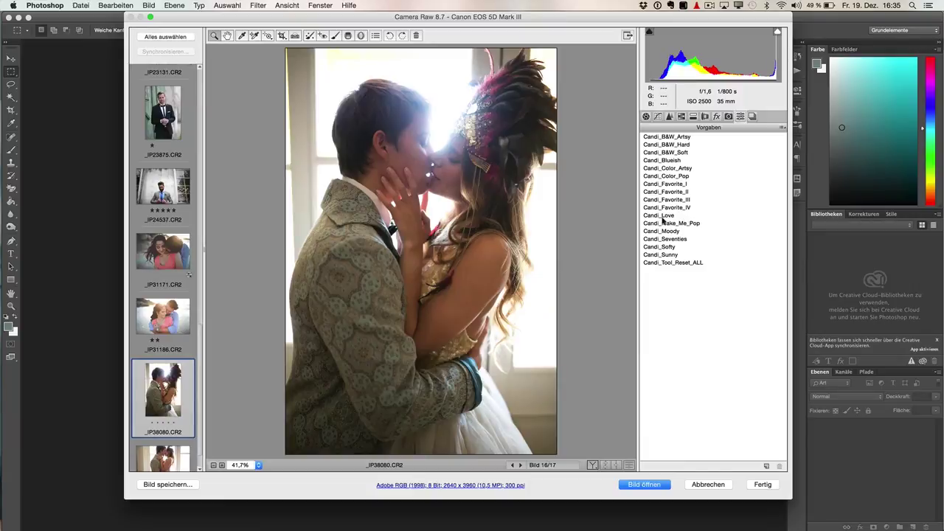
{"action": "left_click", "coordinate": [671, 145]}
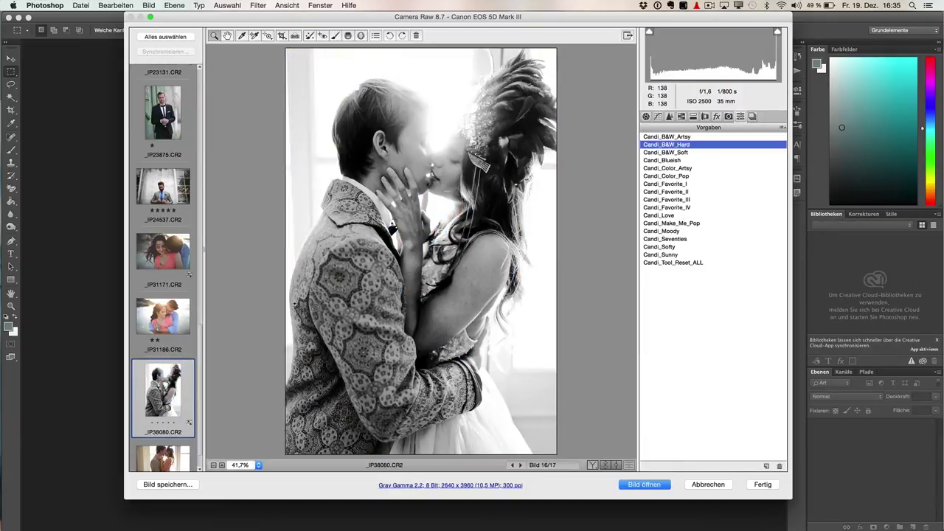
{"action": "scroll", "coordinate": [155, 393], "scroll_direction": "down", "scroll_amount": 2}
{"action": "left_click", "coordinate": [160, 425]}
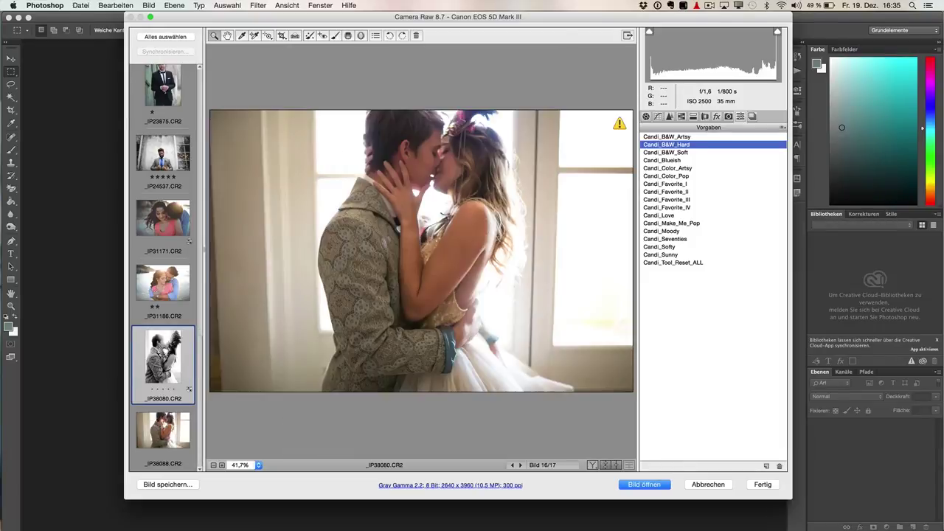
Step: Apply Candi_Love to _IP38088, crop it to 3827 x 2551, and open it in Photoshop
{"action": "left_click", "coordinate": [669, 214]}
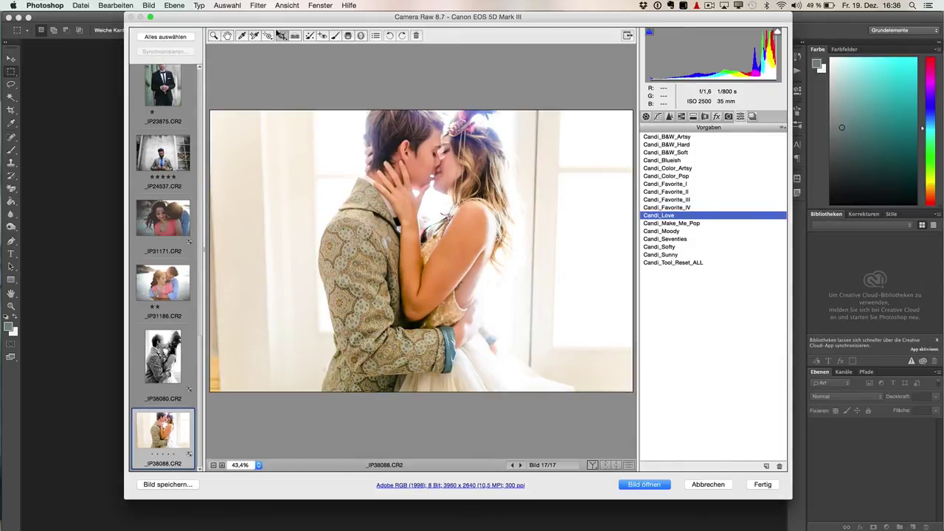
{"action": "left_click", "coordinate": [281, 35]}
{"action": "left_click_drag", "start_coordinate": [210, 110], "coordinate": [657, 407]}
{"action": "key", "text": "shift"}
{"action": "left_click_drag", "start_coordinate": [208, 107], "coordinate": [222, 108]}
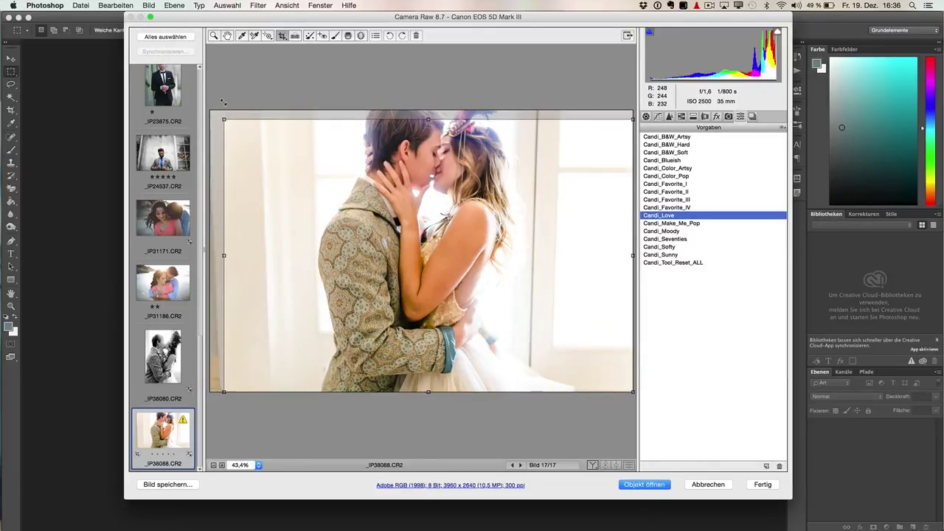
{"action": "left_click_drag", "start_coordinate": [287, 188], "coordinate": [288, 178]}
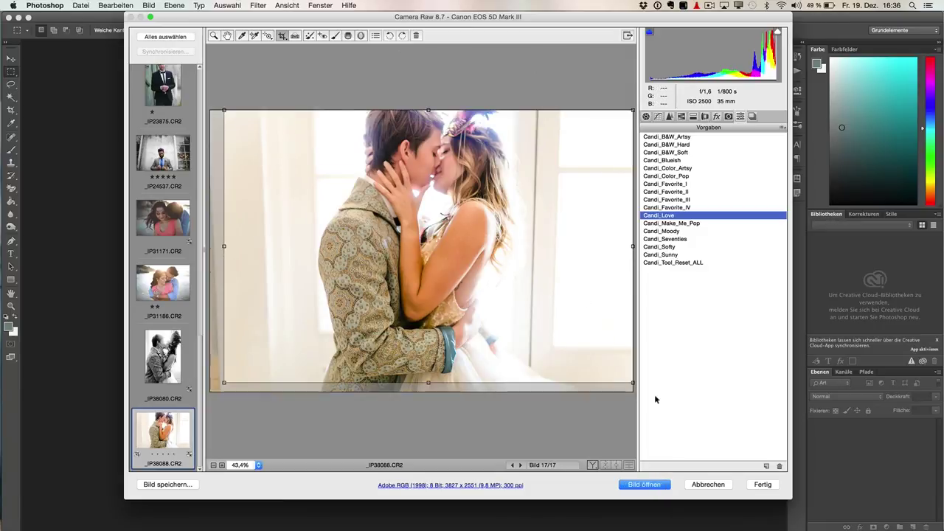
{"action": "left_click", "coordinate": [650, 484]}
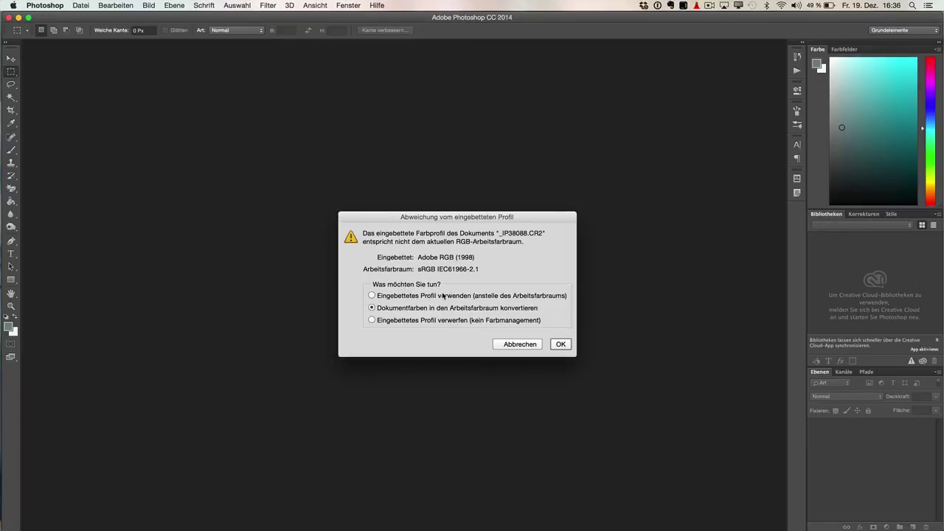
Step: Accept converting the document colours to the working colour space, then switch toward Lightroom
{"action": "left_click", "coordinate": [559, 344]}
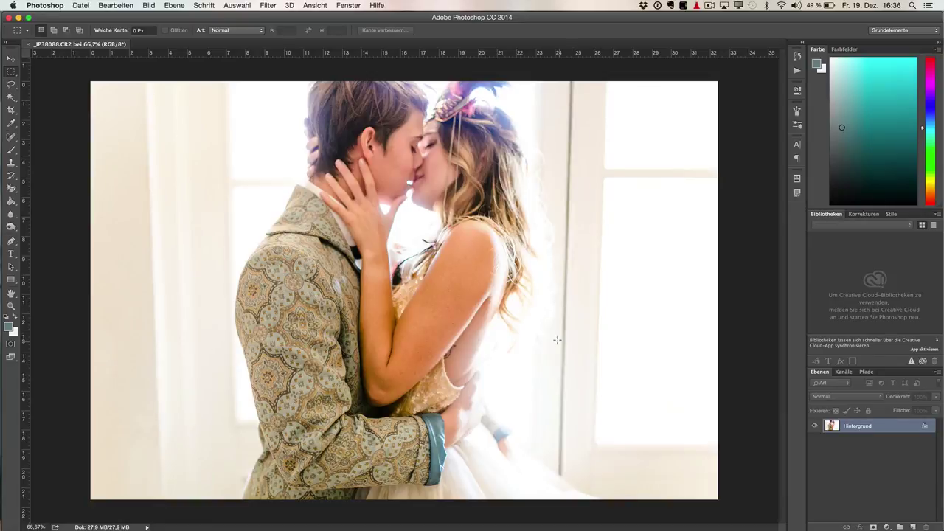
{"action": "key", "text": "super+Tab"}
{"action": "key", "text": "super+Tab"}
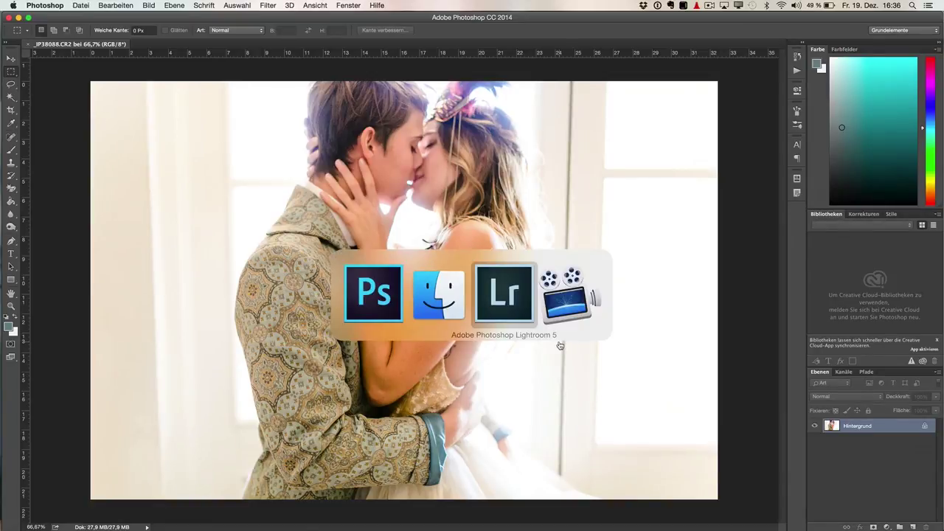